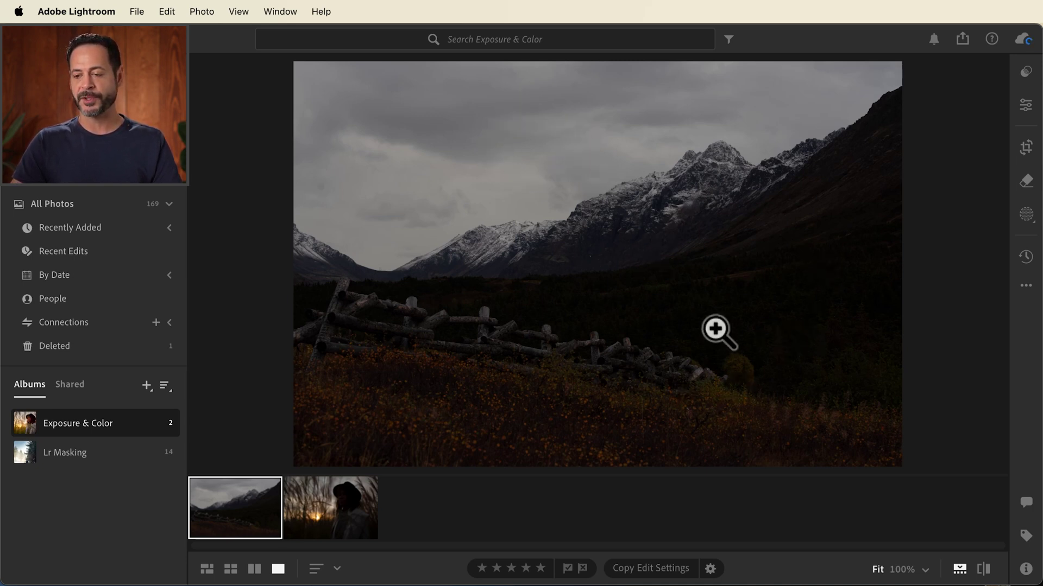
Open the Edit panel for the dark mountain landscape photo
{"action": "left_click", "coordinate": [1025, 107]}
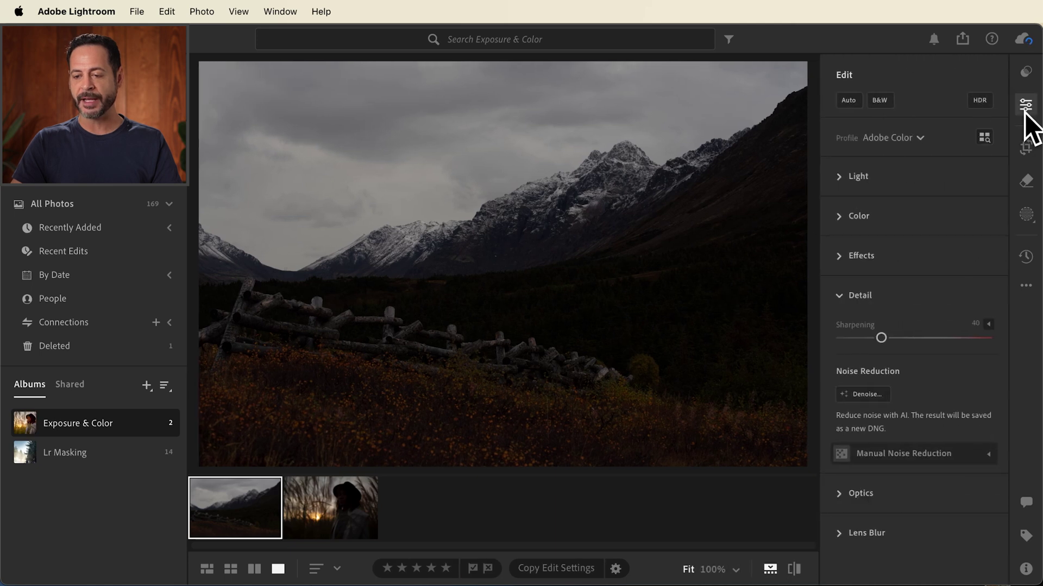
Auto-correct the mountain photo, then lower its exposure slightly to +1.26
{"action": "left_click", "coordinate": [859, 103]}
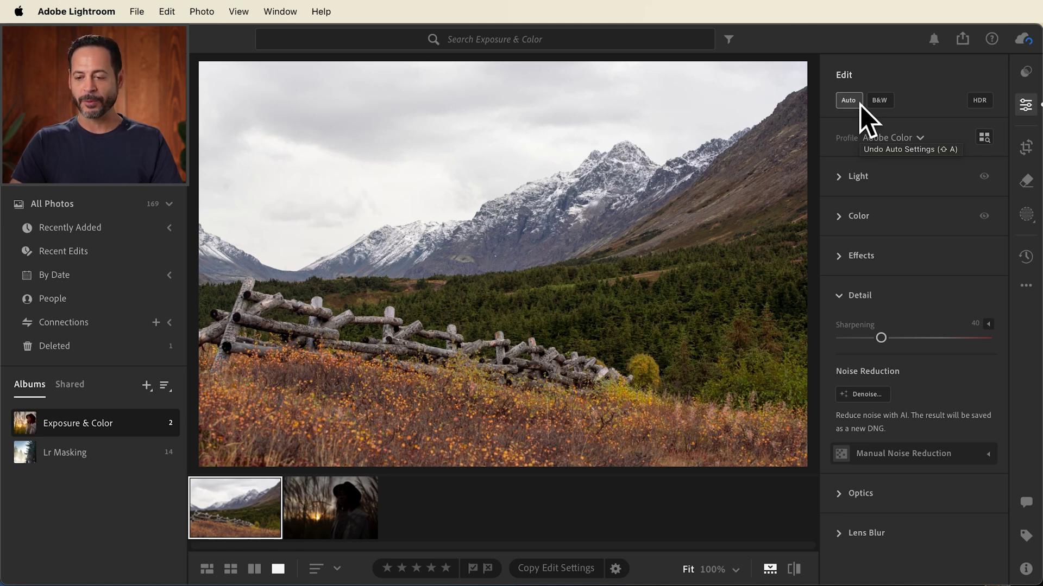
{"action": "left_click", "coordinate": [838, 176]}
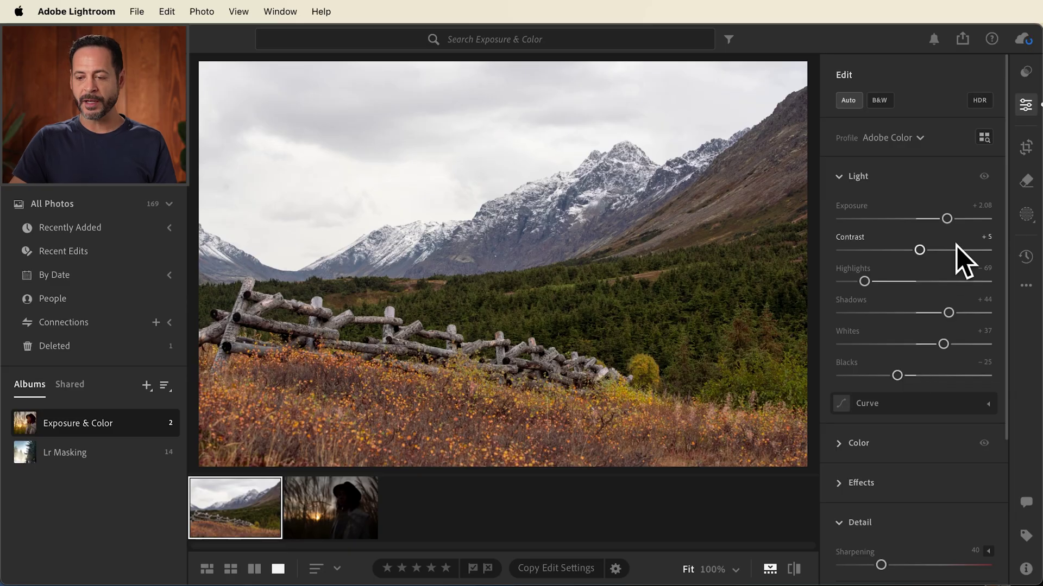
{"action": "left_click_drag", "start_coordinate": [946, 216], "coordinate": [934, 217]}
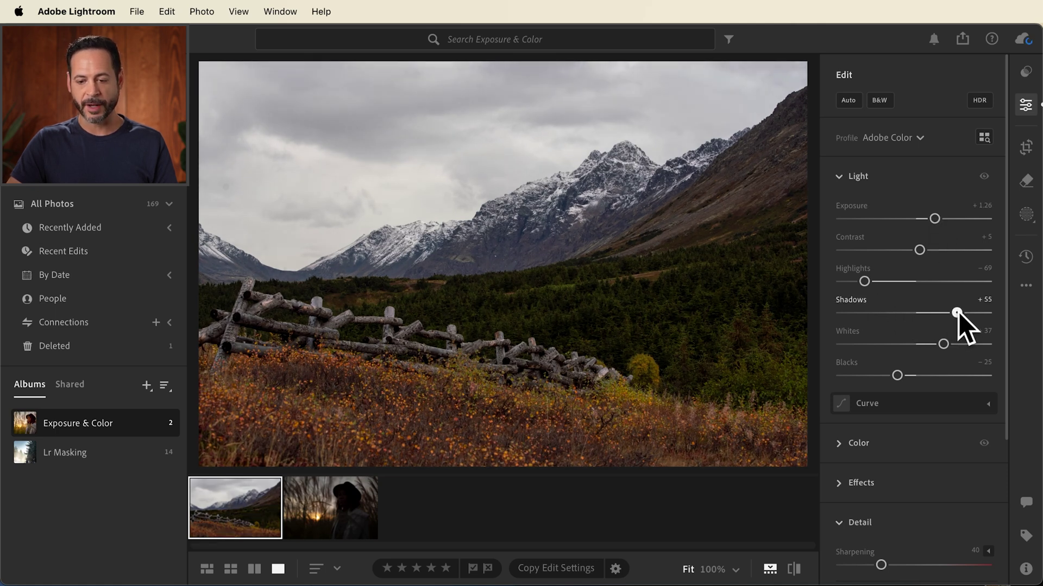
Lift Shadows to +70 and Contrast to +16 in the Light section
{"action": "left_click_drag", "start_coordinate": [959, 312], "coordinate": [969, 313]}
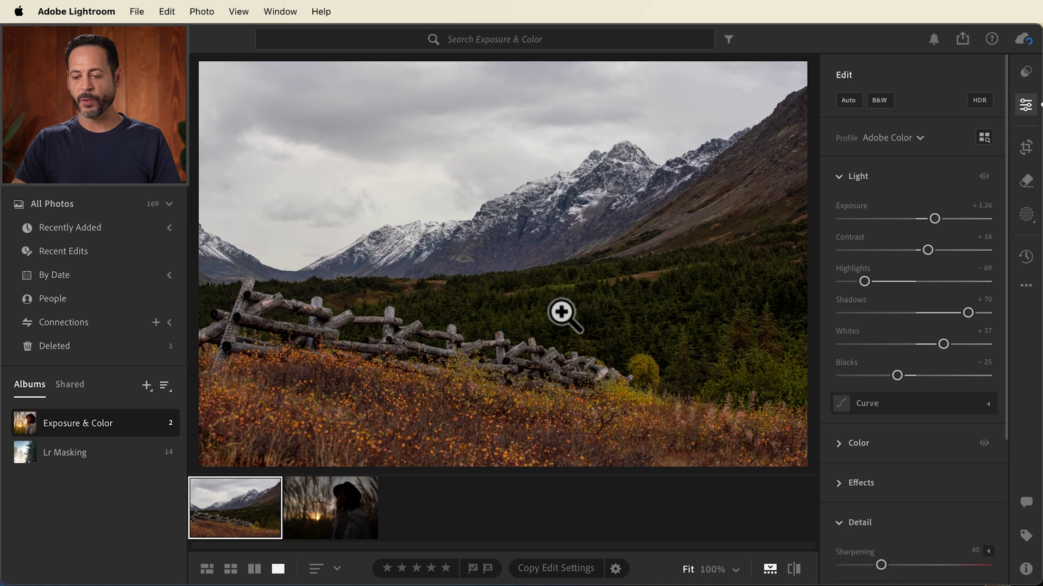
{"action": "scroll", "coordinate": [904, 251], "scroll_direction": "down", "scroll_amount": 5}
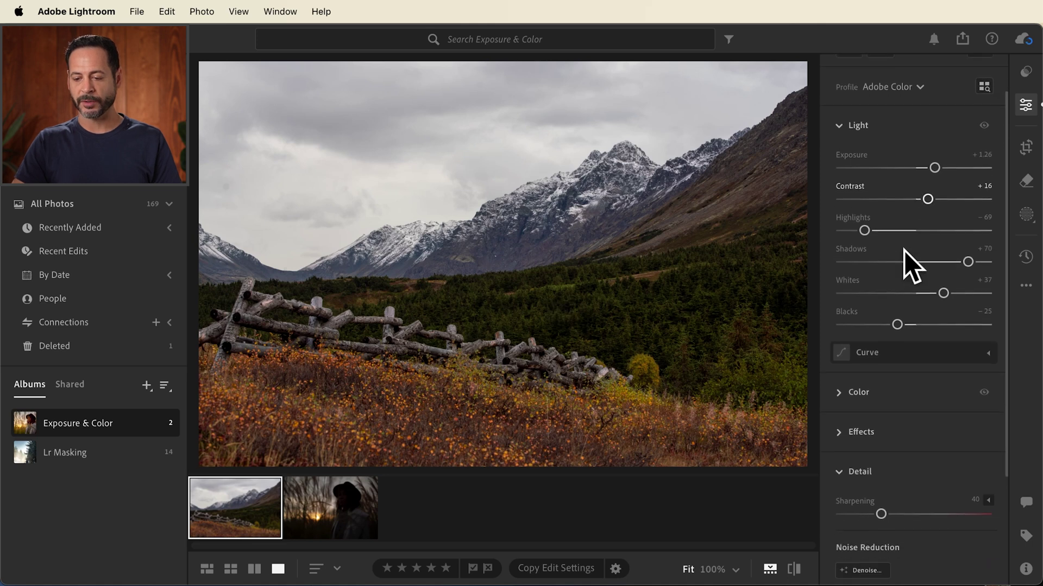
Warm the mountain photo's white balance to Temp 6,068
{"action": "left_click", "coordinate": [836, 334]}
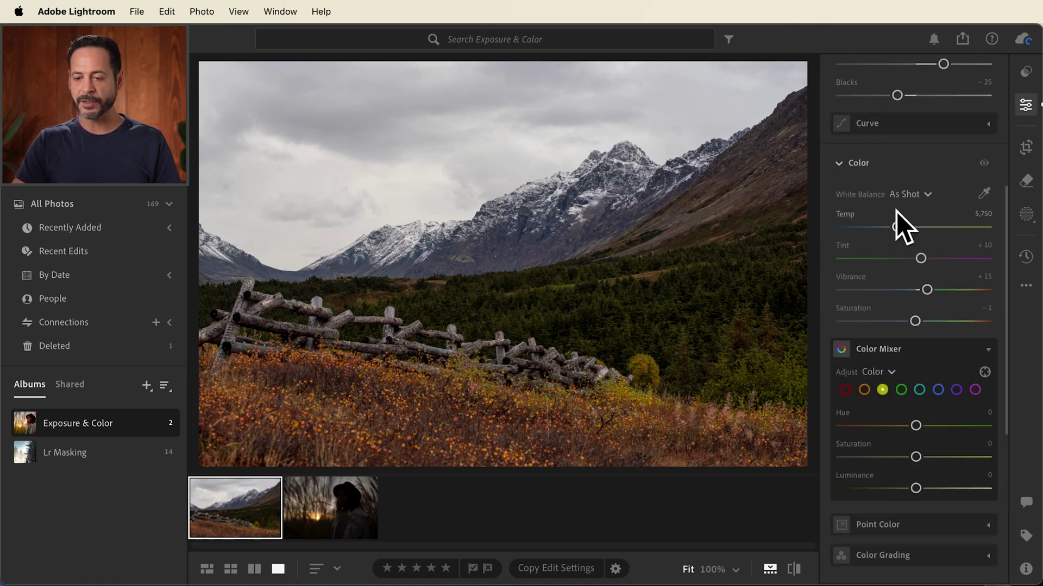
{"action": "left_click_drag", "start_coordinate": [895, 226], "coordinate": [901, 227]}
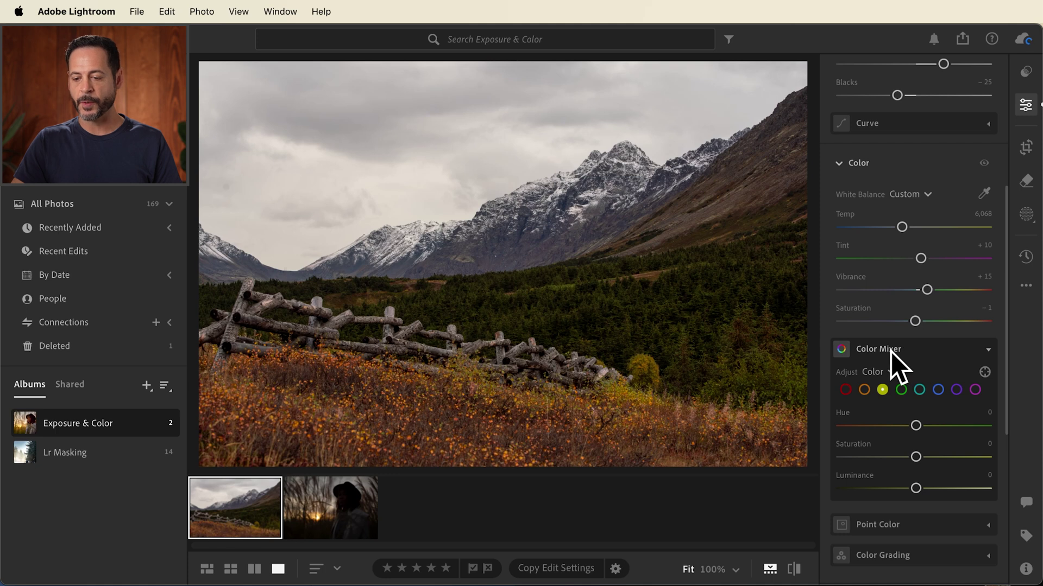
{"action": "left_click", "coordinate": [984, 373]}
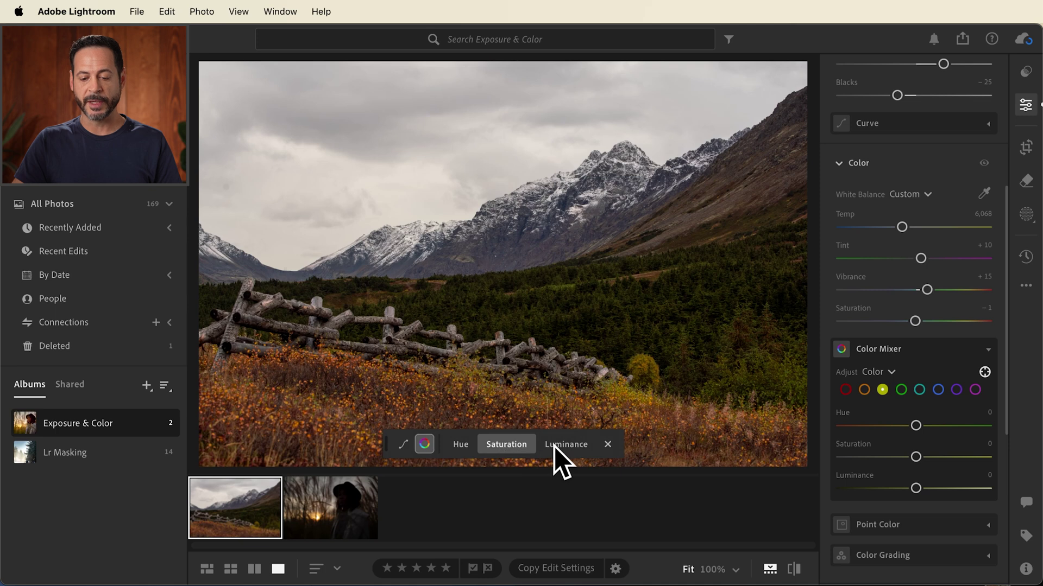
Boost the saturation of the yellow foliage and green forest, bringing greens to Saturation +12
{"action": "left_click", "coordinate": [595, 312]}
{"action": "mouse_move", "coordinate": [596, 314]}
{"action": "left_mouse_down"}
{"action": "mouse_move", "coordinate": [623, 313]}
{"action": "mouse_move", "coordinate": [538, 314]}
{"action": "mouse_move", "coordinate": [603, 314]}
{"action": "left_mouse_up"}
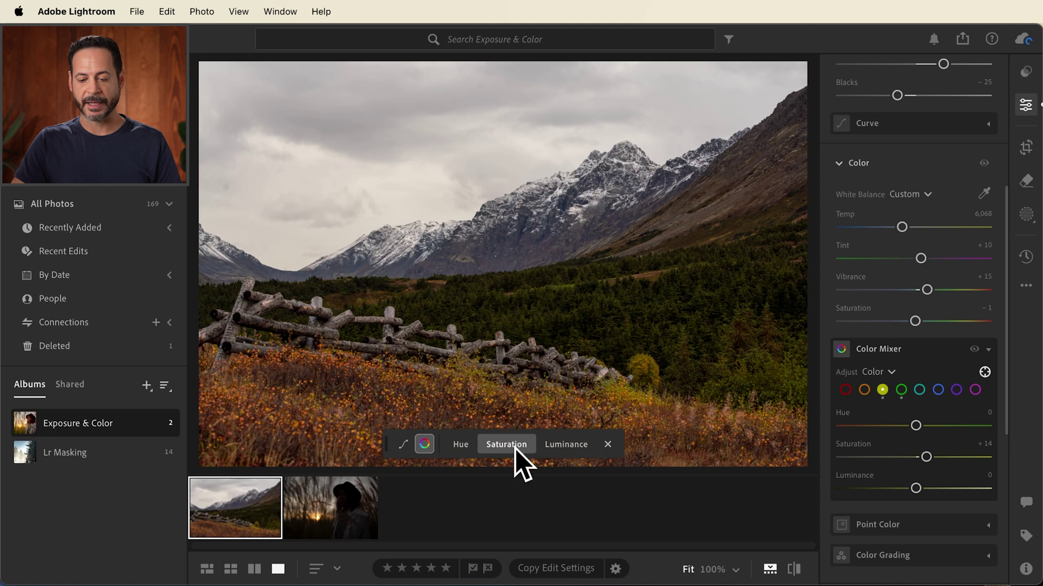
{"action": "left_click_drag", "start_coordinate": [587, 306], "coordinate": [588, 305]}
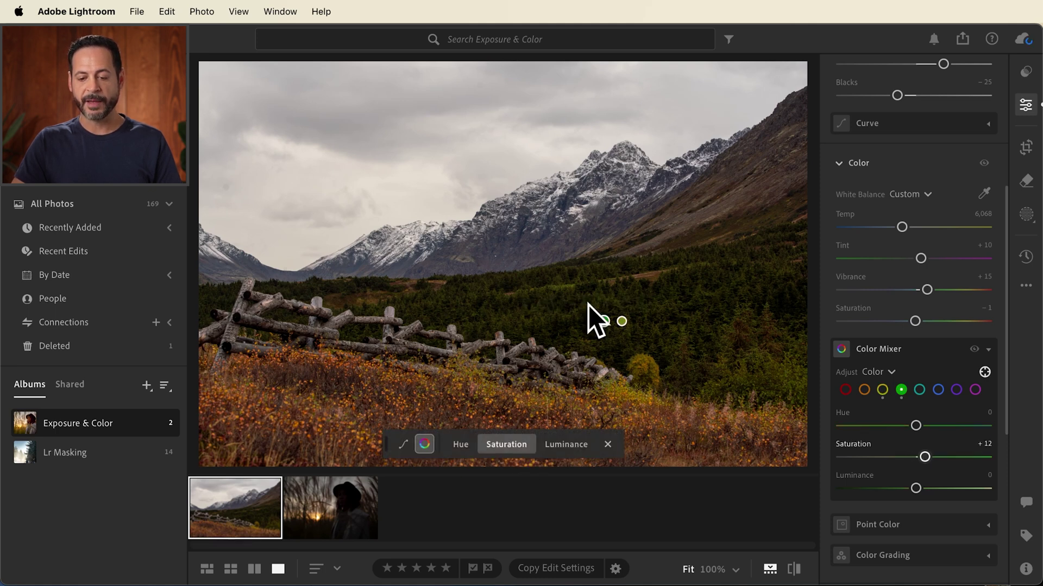
Shift the yellow foliage hue and brighten the greens to Luminance +48
{"action": "left_click", "coordinate": [460, 443]}
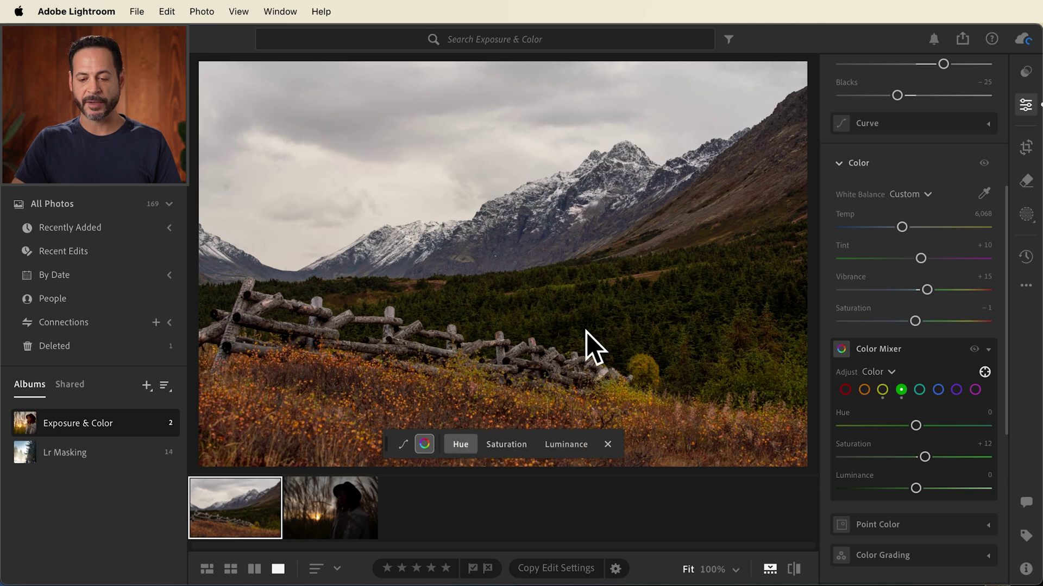
{"action": "mouse_move", "coordinate": [596, 308]}
{"action": "left_mouse_down"}
{"action": "mouse_move", "coordinate": [612, 307]}
{"action": "mouse_move", "coordinate": [538, 308]}
{"action": "mouse_move", "coordinate": [623, 308]}
{"action": "mouse_move", "coordinate": [590, 308]}
{"action": "mouse_move", "coordinate": [599, 308]}
{"action": "left_mouse_up"}
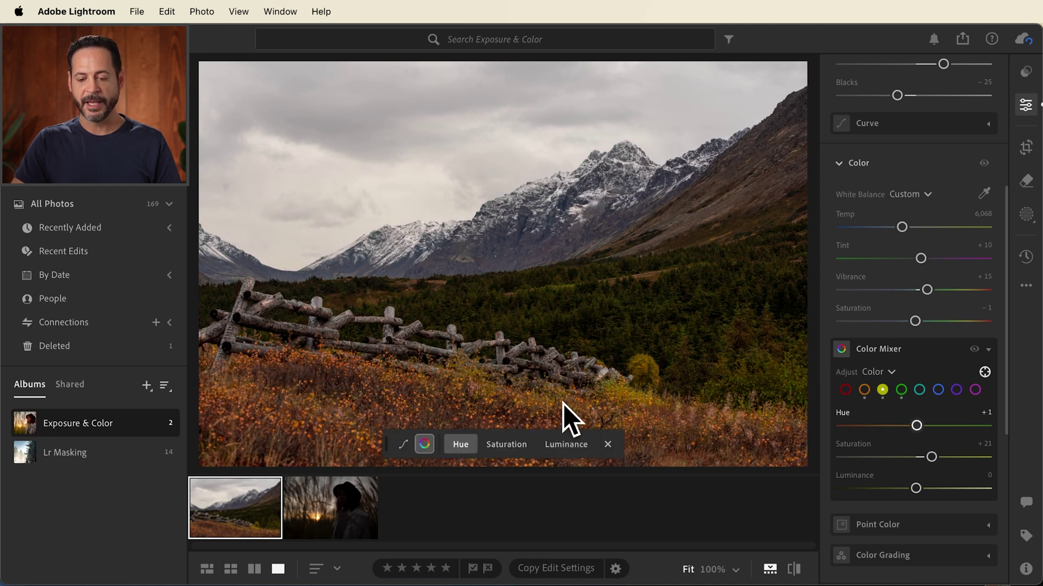
{"action": "left_click", "coordinate": [564, 445]}
{"action": "left_click_drag", "start_coordinate": [603, 313], "coordinate": [634, 314]}
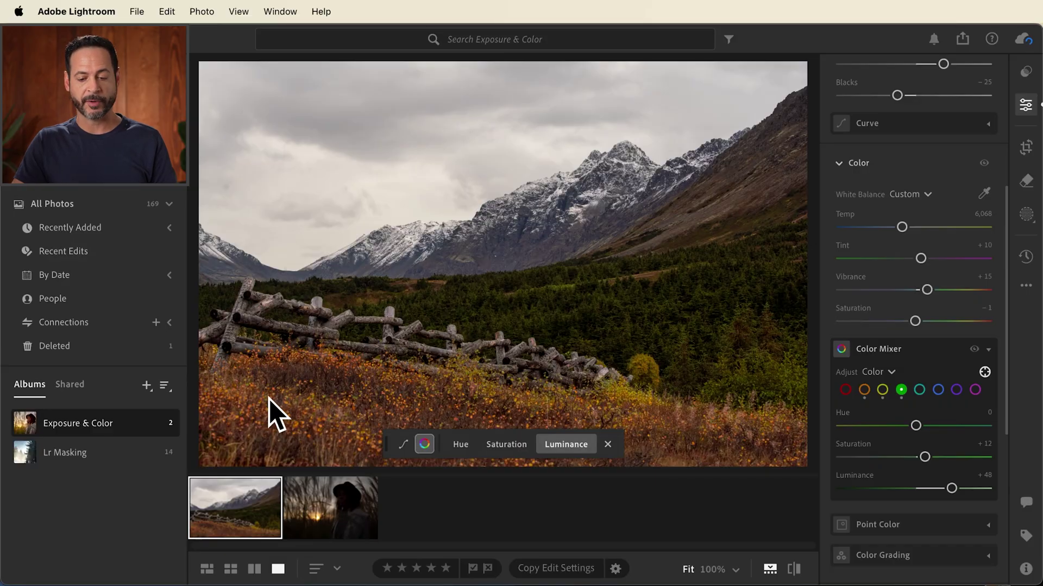
{"action": "left_click", "coordinate": [496, 443]}
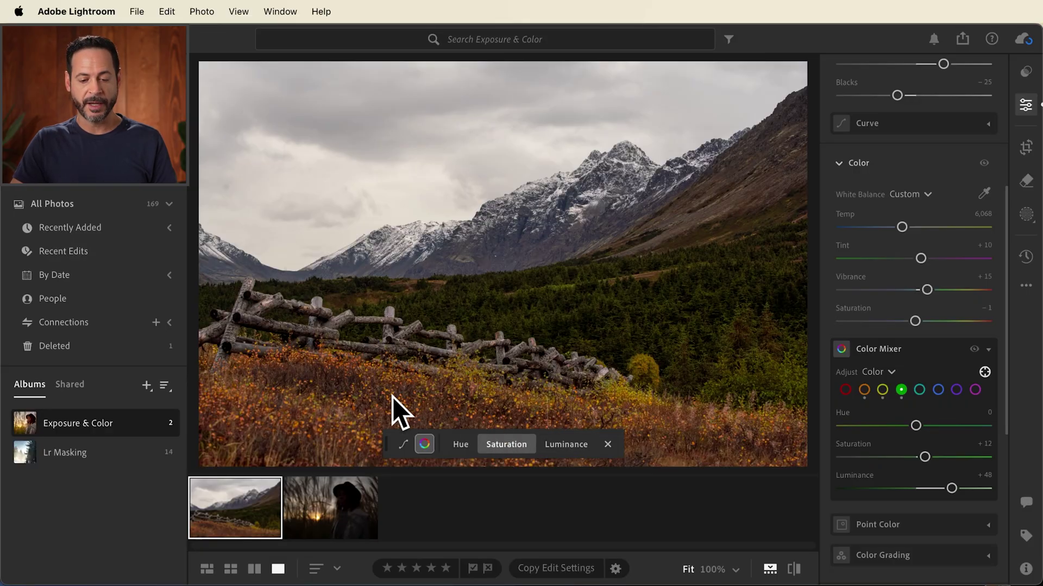
Raise the orange grass to Saturation +46 and Luminance +46 with the targeted adjustment tool
{"action": "left_click", "coordinate": [297, 425]}
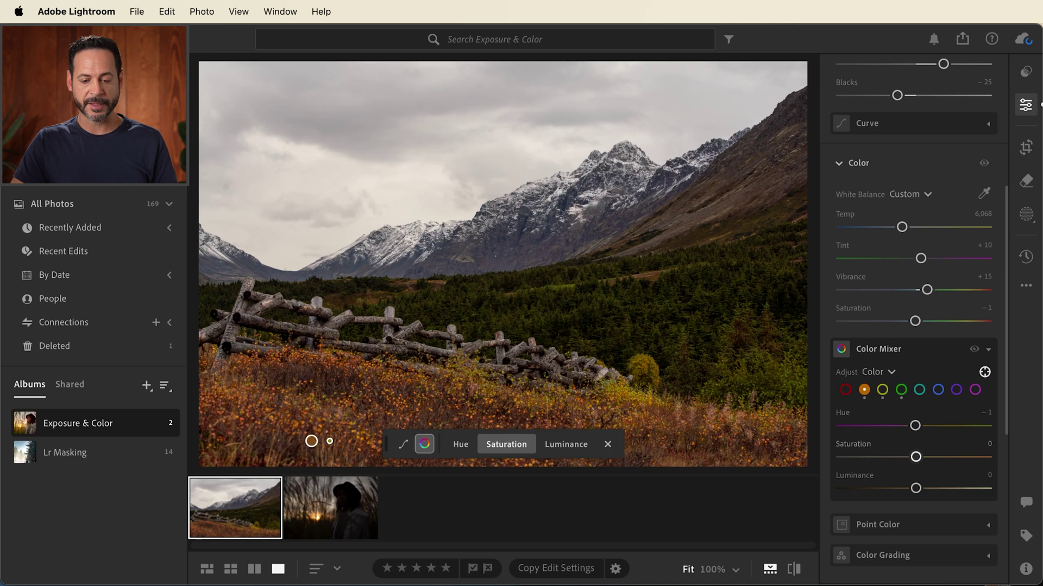
{"action": "left_click_drag", "start_coordinate": [295, 425], "coordinate": [324, 425]}
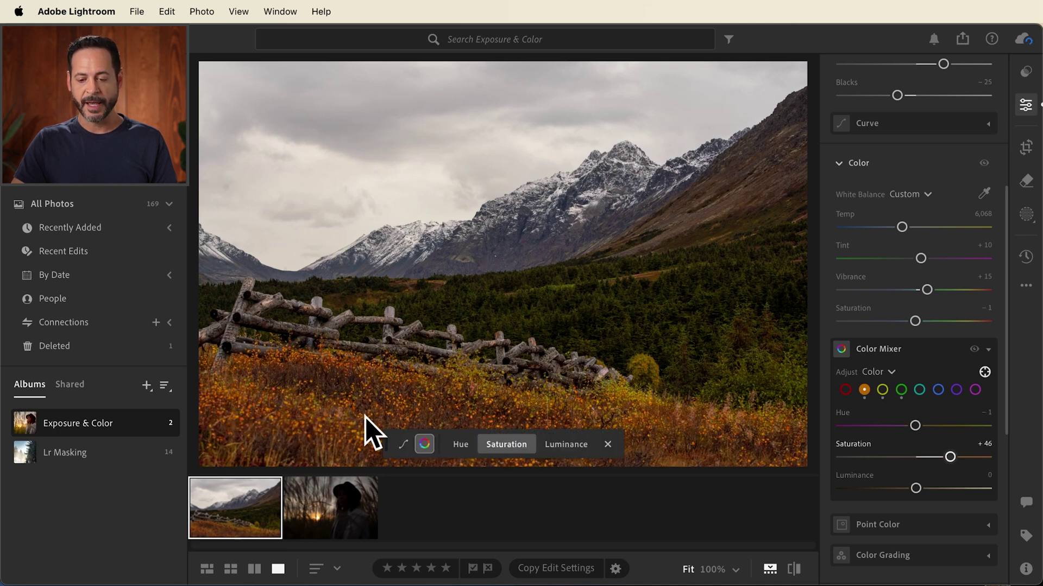
{"action": "left_click", "coordinate": [572, 446]}
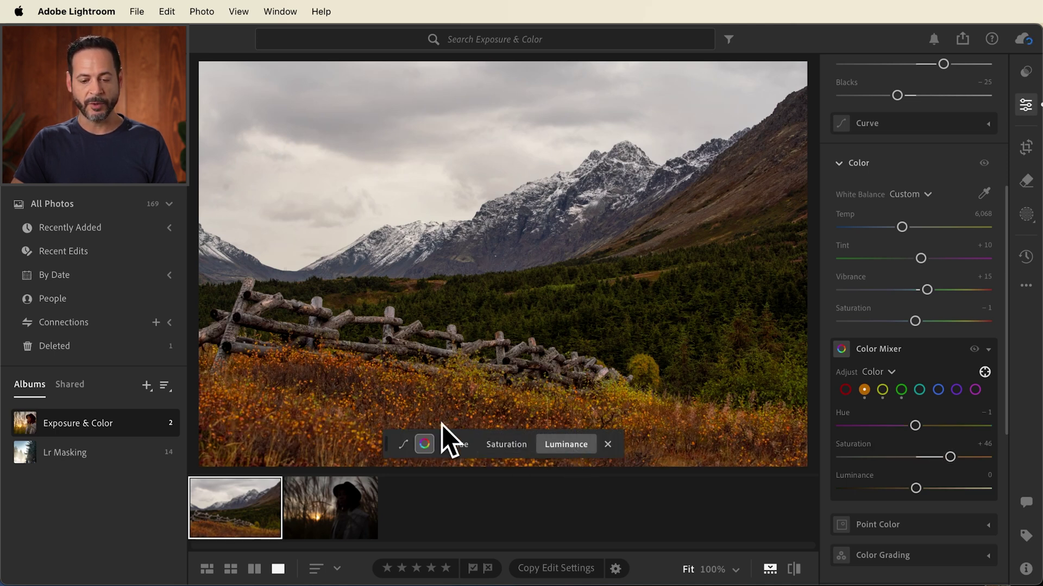
{"action": "left_click", "coordinate": [320, 426]}
{"action": "left_click_drag", "start_coordinate": [320, 427], "coordinate": [348, 427]}
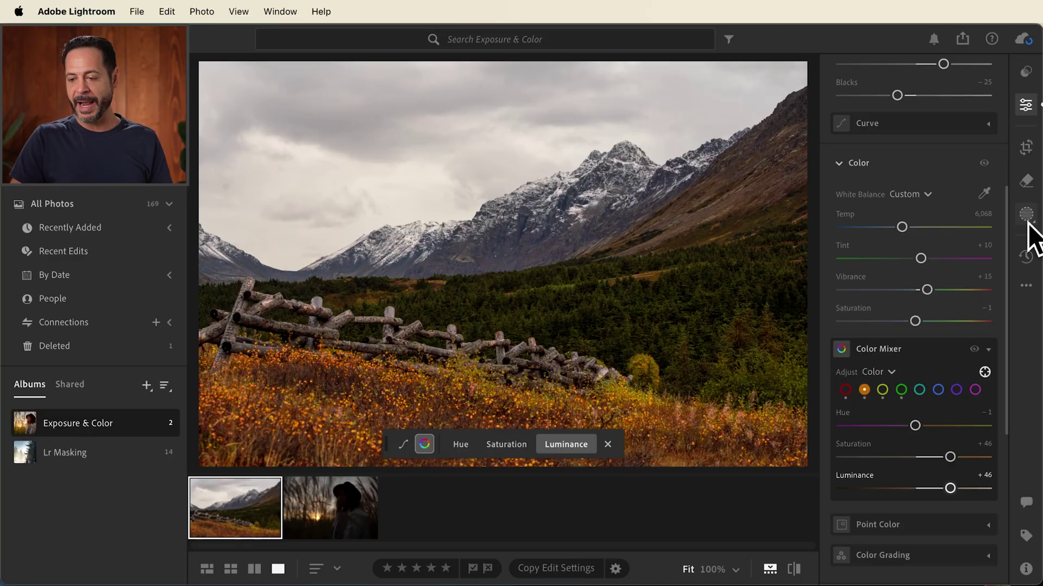
{"action": "left_click", "coordinate": [1026, 214]}
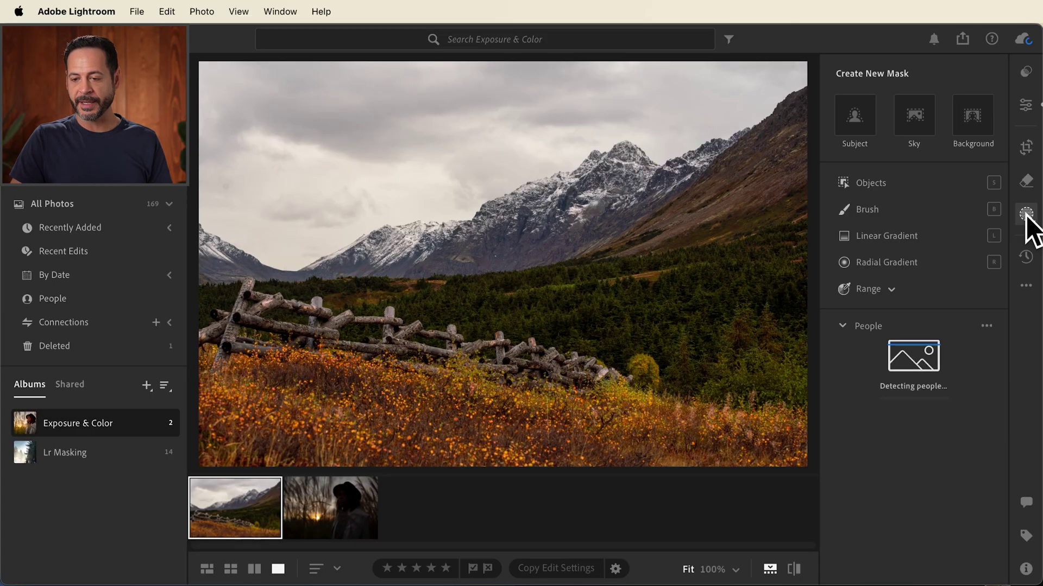
Add a Sky mask with Contrast +20 and Temp −7
{"action": "left_click", "coordinate": [918, 116]}
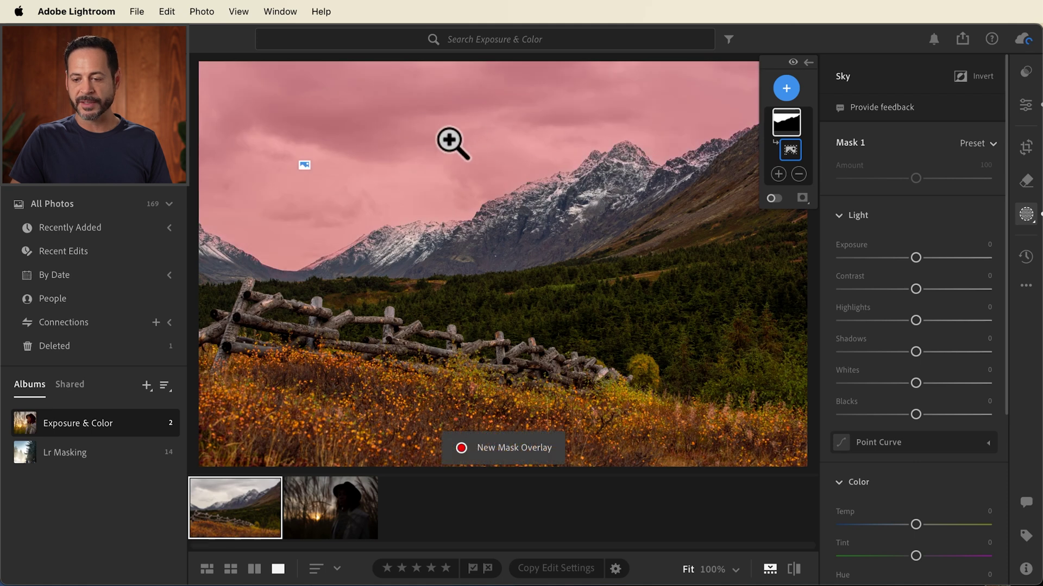
{"action": "mouse_move", "coordinate": [916, 287]}
{"action": "left_mouse_down"}
{"action": "mouse_move", "coordinate": [949, 286]}
{"action": "mouse_move", "coordinate": [789, 282]}
{"action": "mouse_move", "coordinate": [982, 283]}
{"action": "mouse_move", "coordinate": [836, 285]}
{"action": "mouse_move", "coordinate": [931, 291]}
{"action": "left_mouse_up"}
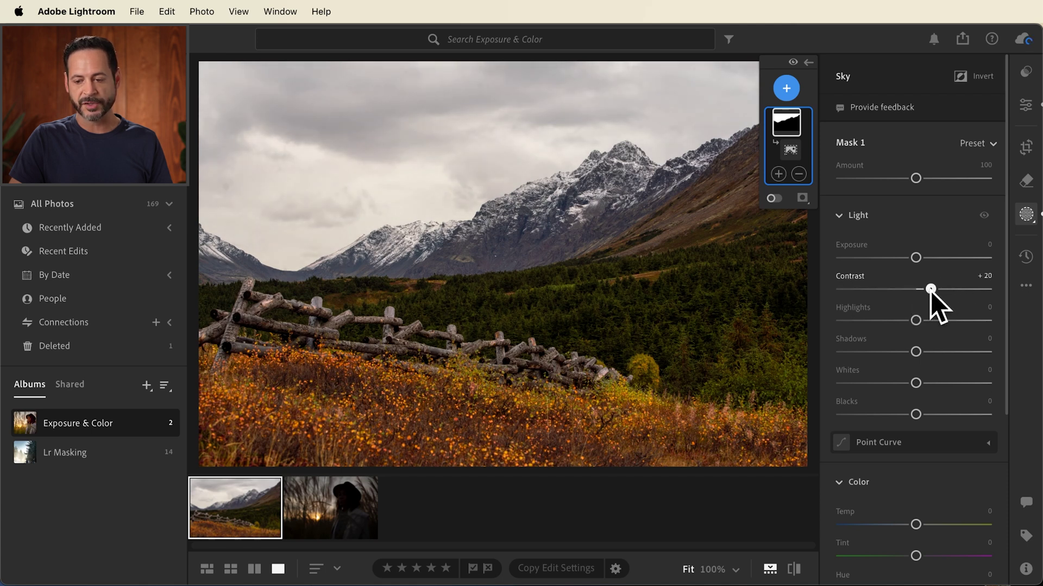
{"action": "scroll", "coordinate": [931, 291], "scroll_direction": "down", "scroll_amount": 3}
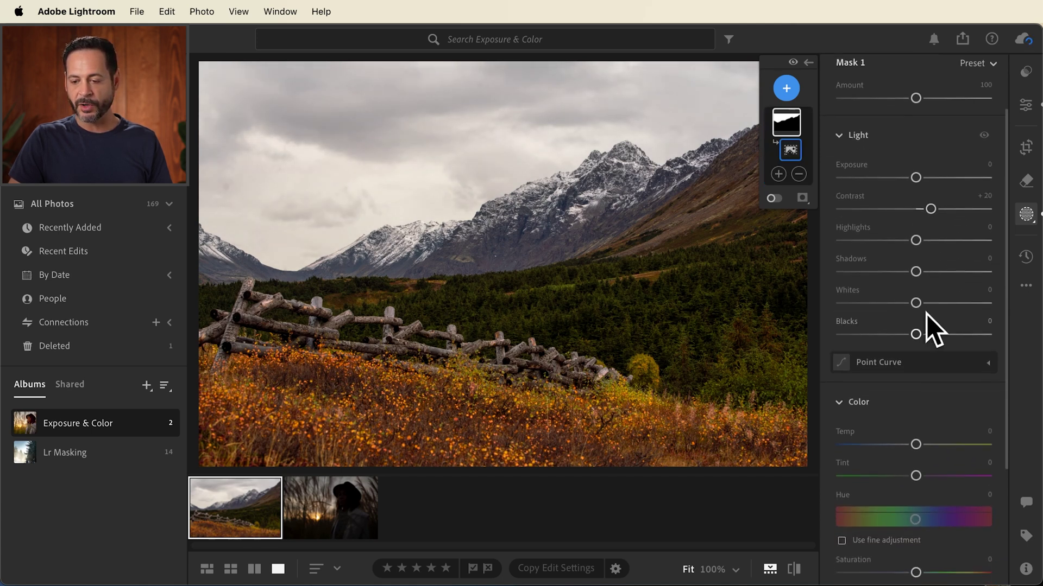
{"action": "left_click", "coordinate": [916, 444]}
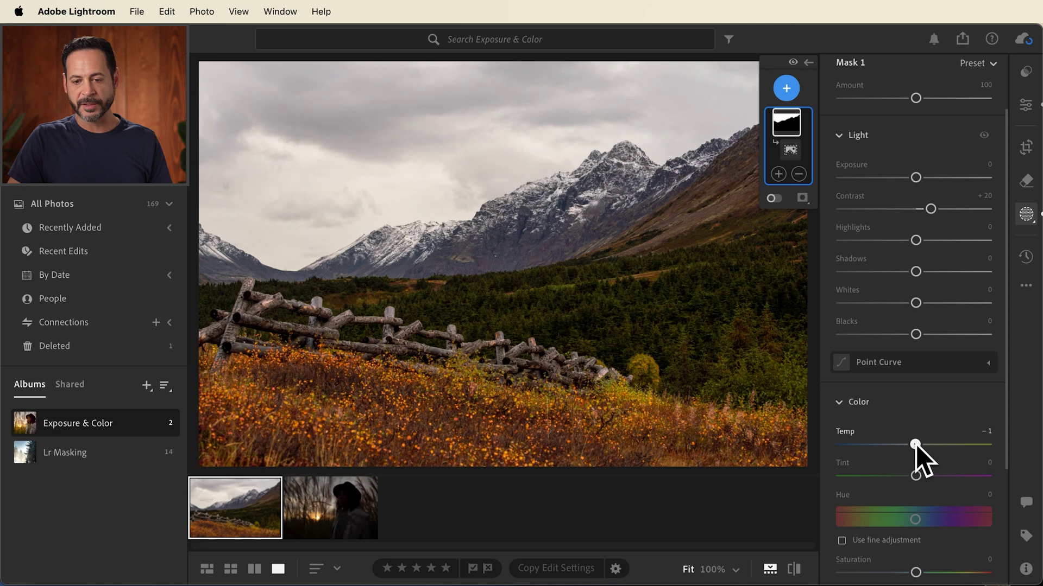
{"action": "left_click_drag", "start_coordinate": [913, 444], "coordinate": [912, 444]}
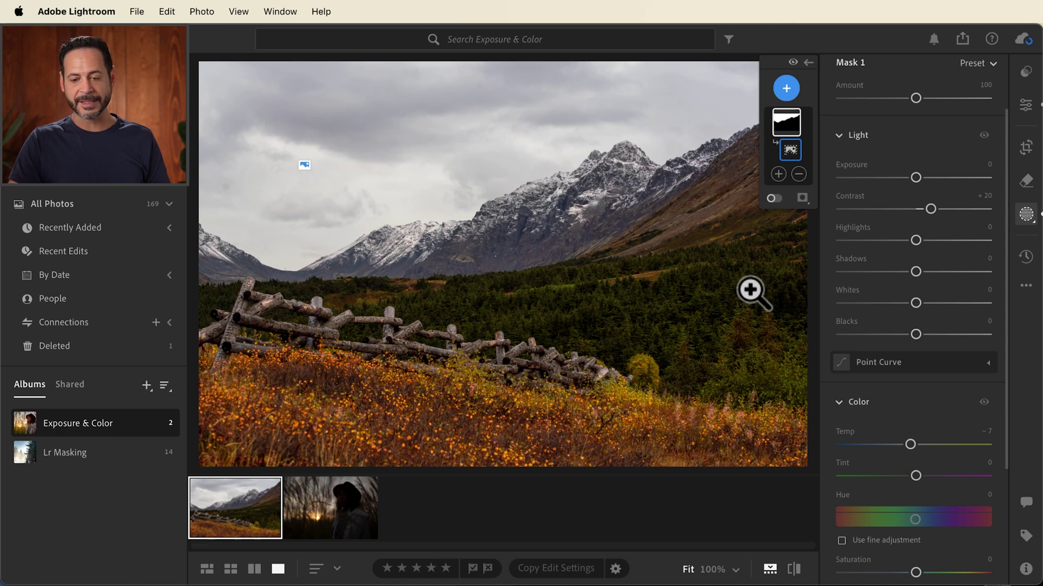
Toggle before/after to compare the sky edit with the original, then return to Edit
{"action": "key", "text": "backslash"}
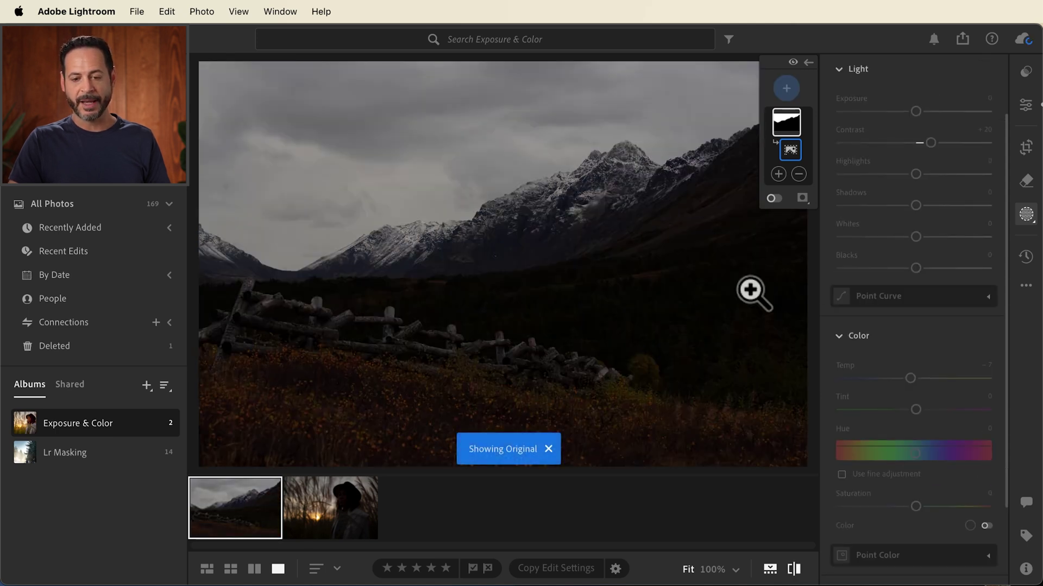
{"action": "key", "text": "backslash"}
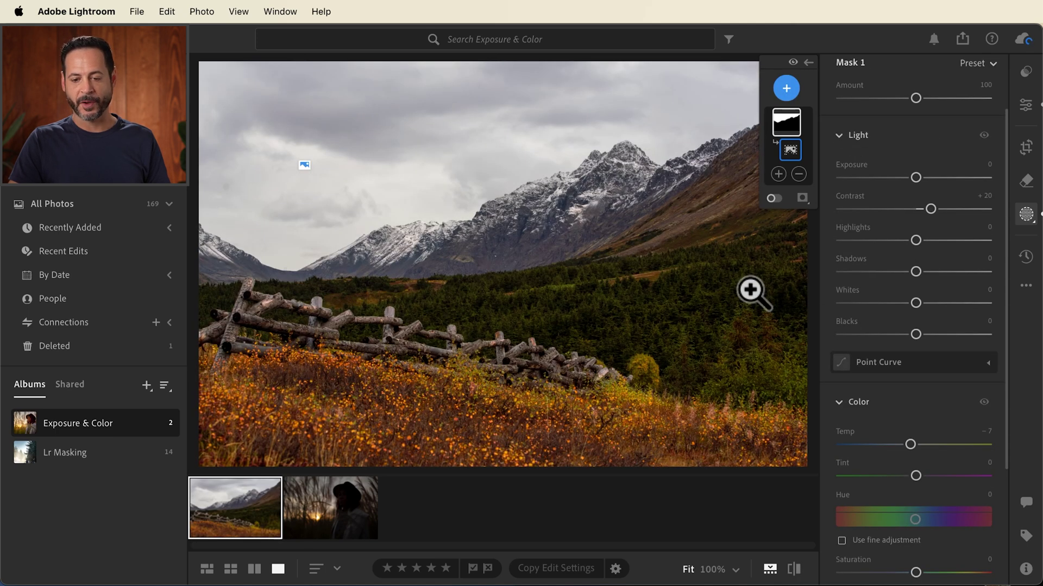
{"action": "key", "text": "backslash"}
{"action": "key", "text": "backslash"}
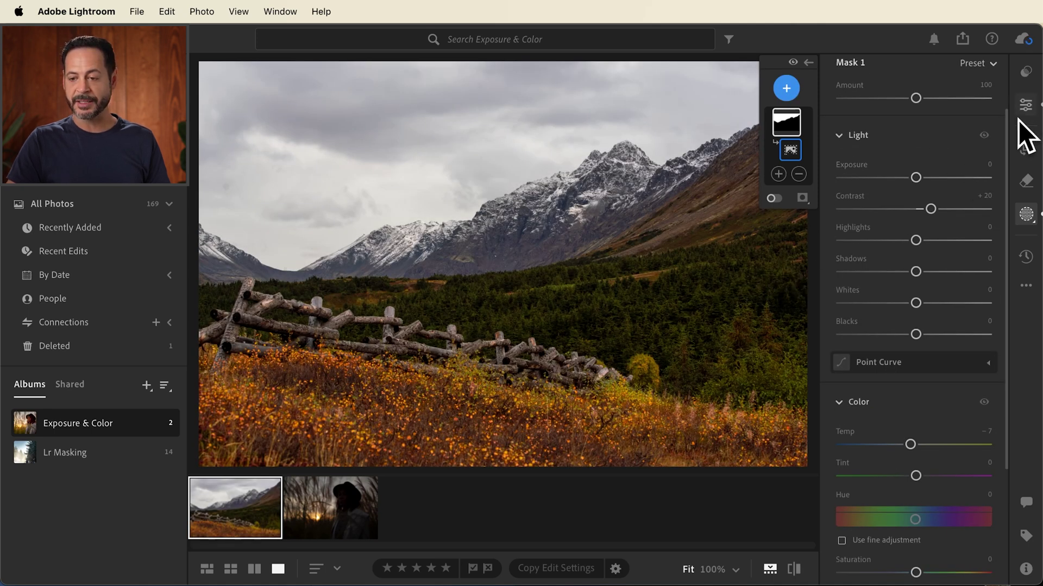
{"action": "left_click", "coordinate": [1025, 104]}
Reduce the mountain photo's orange saturation slightly
{"action": "scroll", "coordinate": [934, 172], "scroll_direction": "down", "scroll_amount": 5}
{"action": "scroll", "coordinate": [934, 171], "scroll_direction": "down", "scroll_amount": 2}
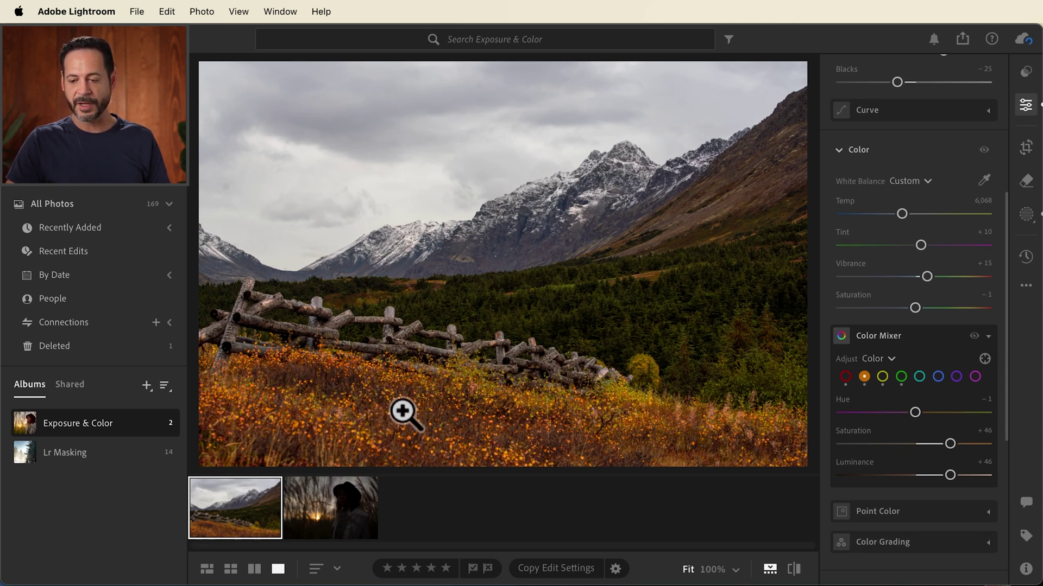
{"action": "left_click_drag", "start_coordinate": [948, 444], "coordinate": [945, 444]}
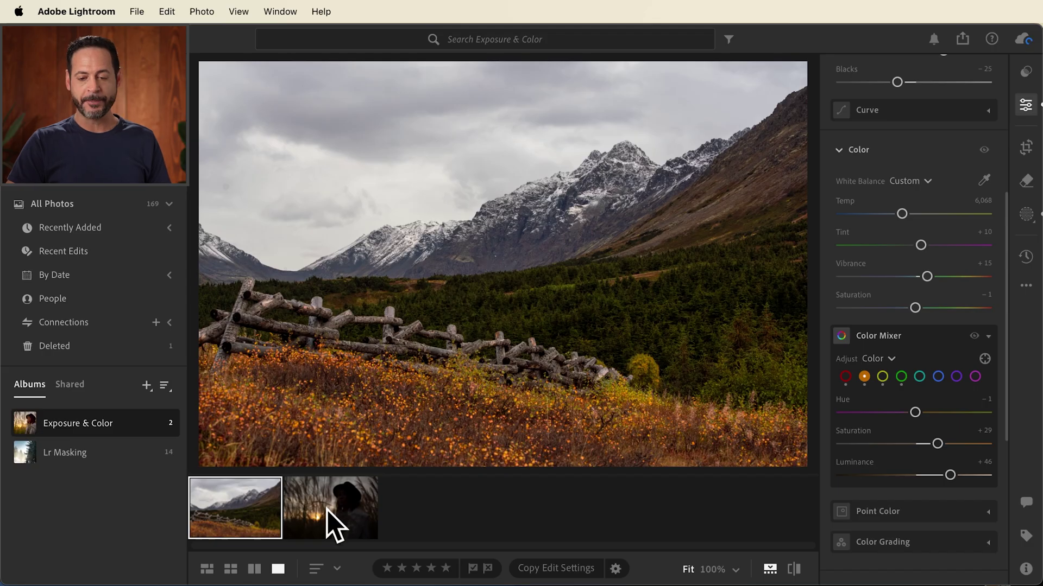
Switch to the backlit grass portrait and collapse the Color, Light and Detail groups
{"action": "left_click", "coordinate": [333, 524]}
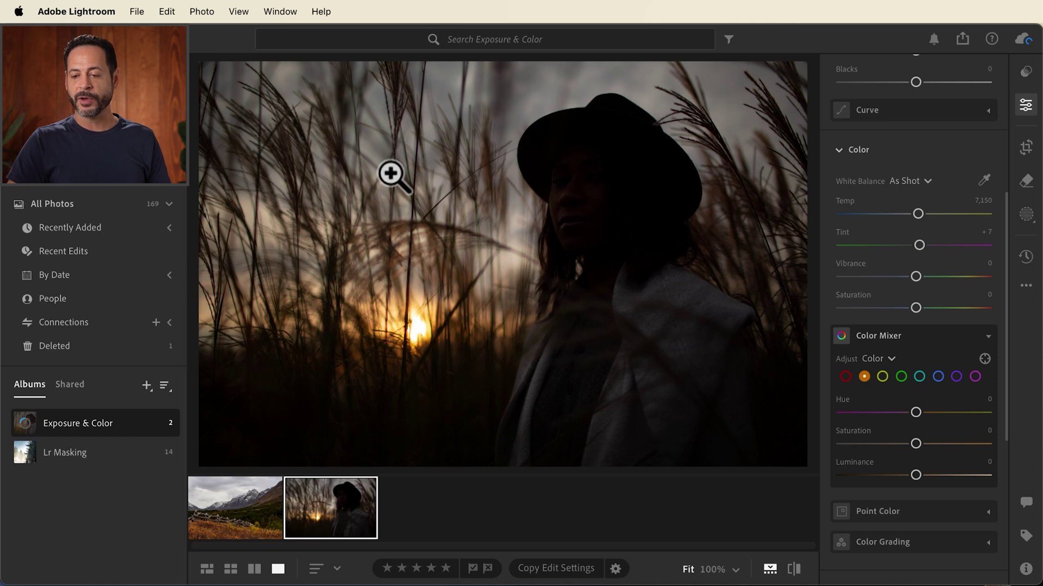
{"action": "scroll", "coordinate": [858, 286], "scroll_direction": "up", "scroll_amount": 1}
{"action": "left_click", "coordinate": [839, 179]}
{"action": "scroll", "coordinate": [840, 180], "scroll_direction": "up", "scroll_amount": 5}
{"action": "left_click", "coordinate": [833, 183]}
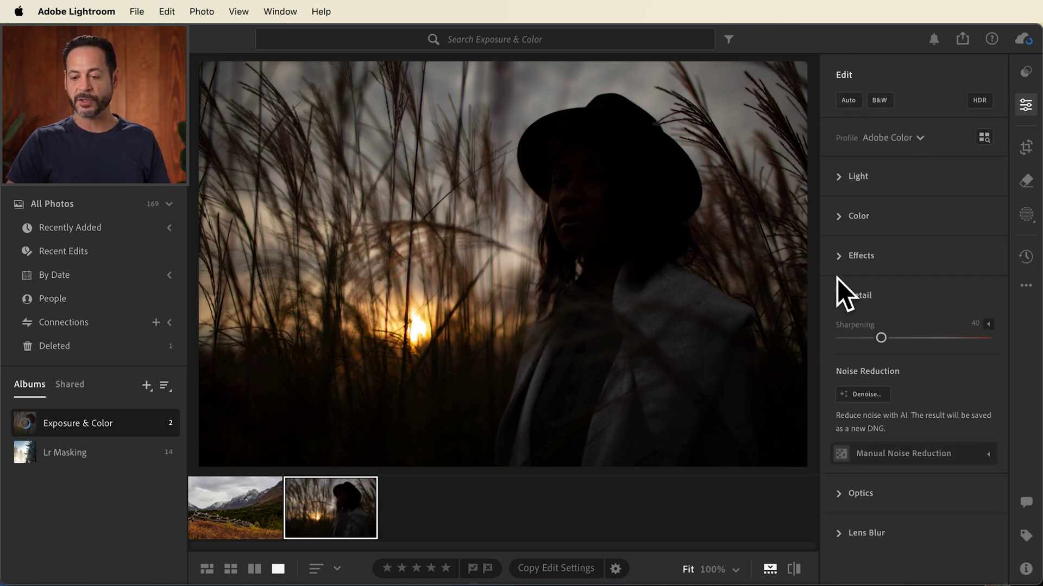
{"action": "left_click", "coordinate": [836, 296]}
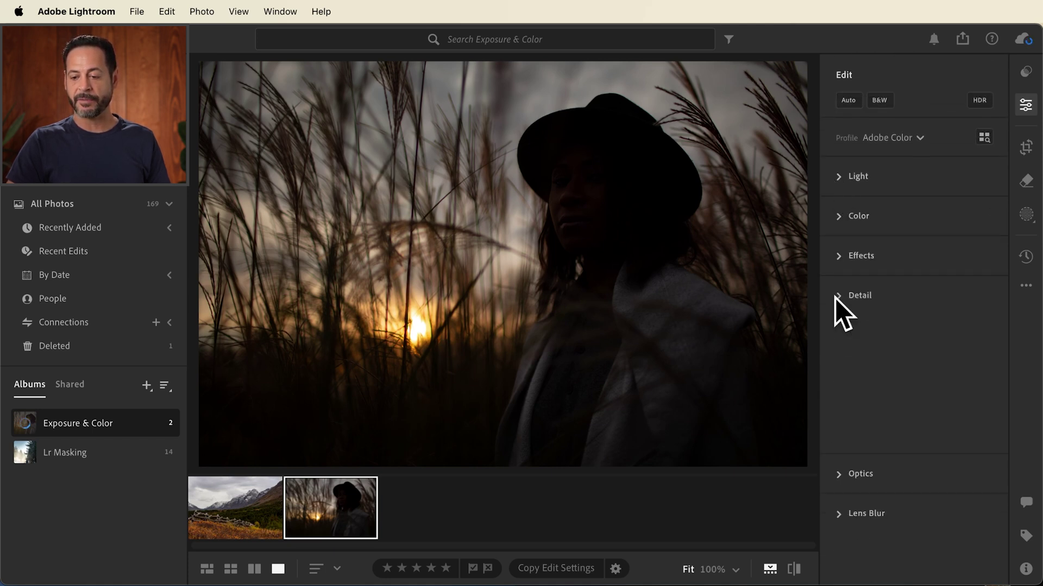
Auto-correct the portrait, set Shadows +92 and Exposure +1.04, and warm Temp to 7,448
{"action": "left_click", "coordinate": [851, 105]}
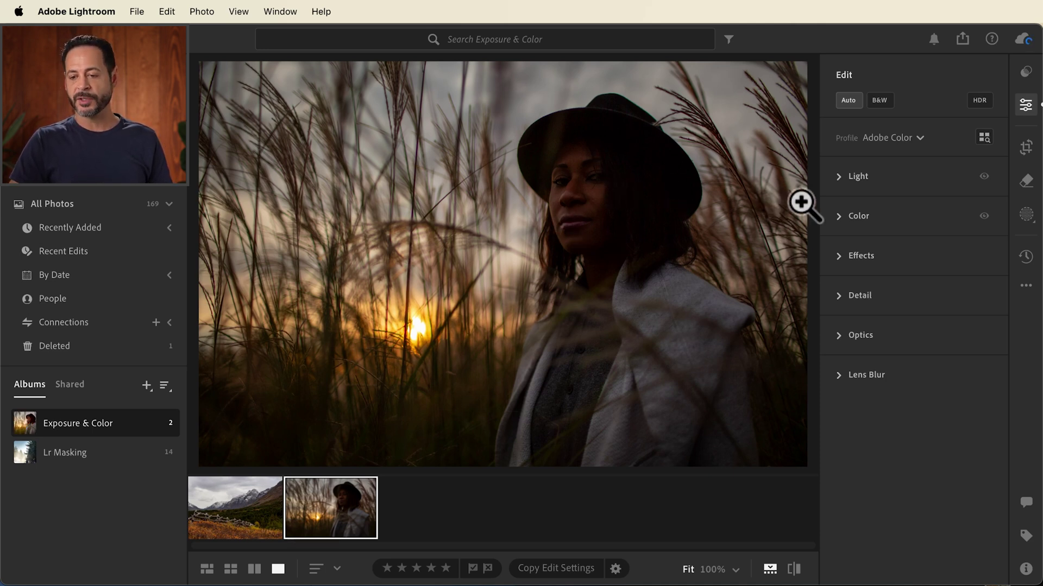
{"action": "left_click", "coordinate": [844, 181]}
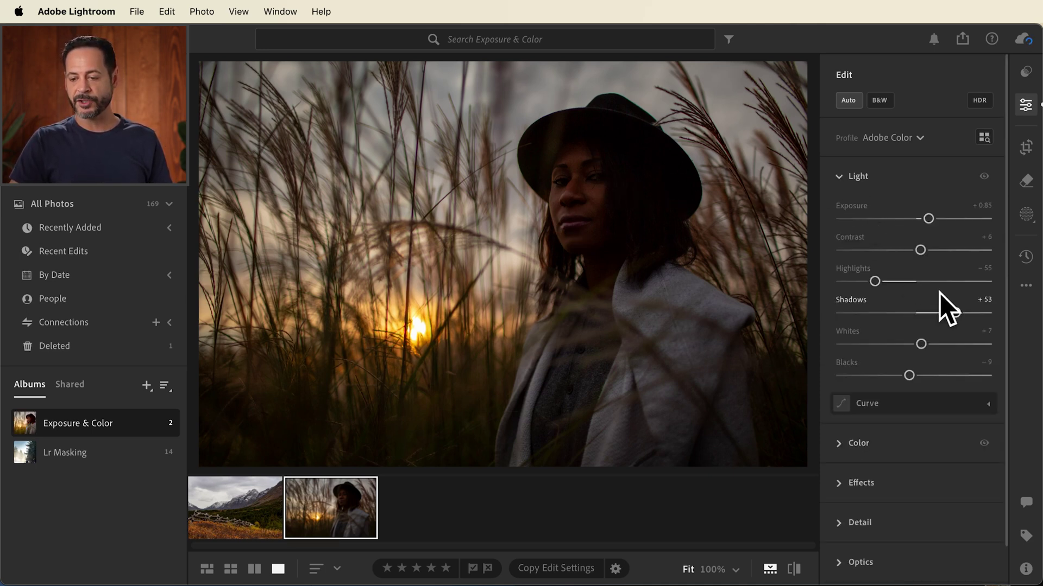
{"action": "left_click_drag", "start_coordinate": [959, 311], "coordinate": [984, 310]}
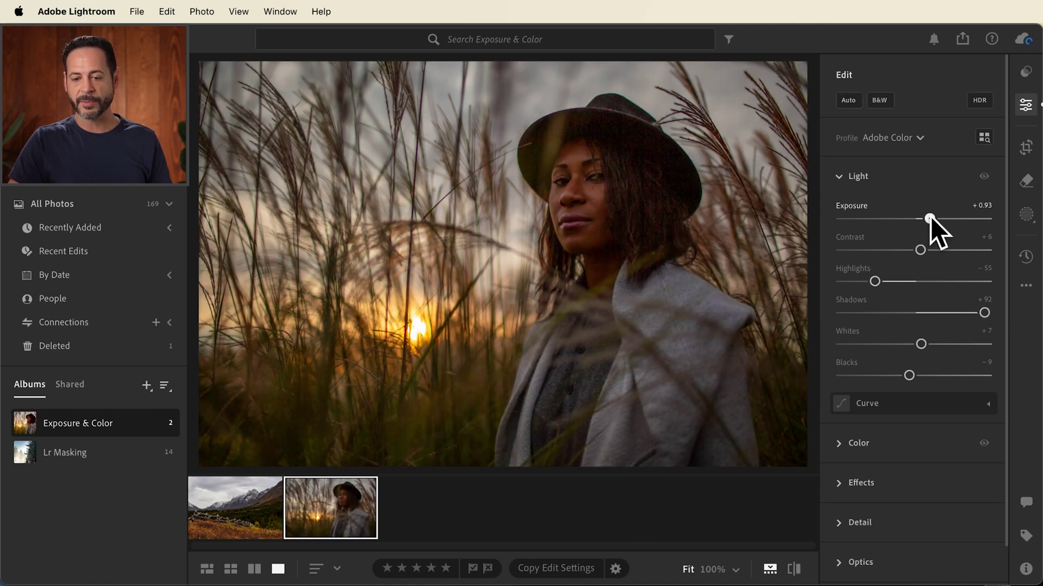
{"action": "left_click_drag", "start_coordinate": [930, 216], "coordinate": [931, 216]}
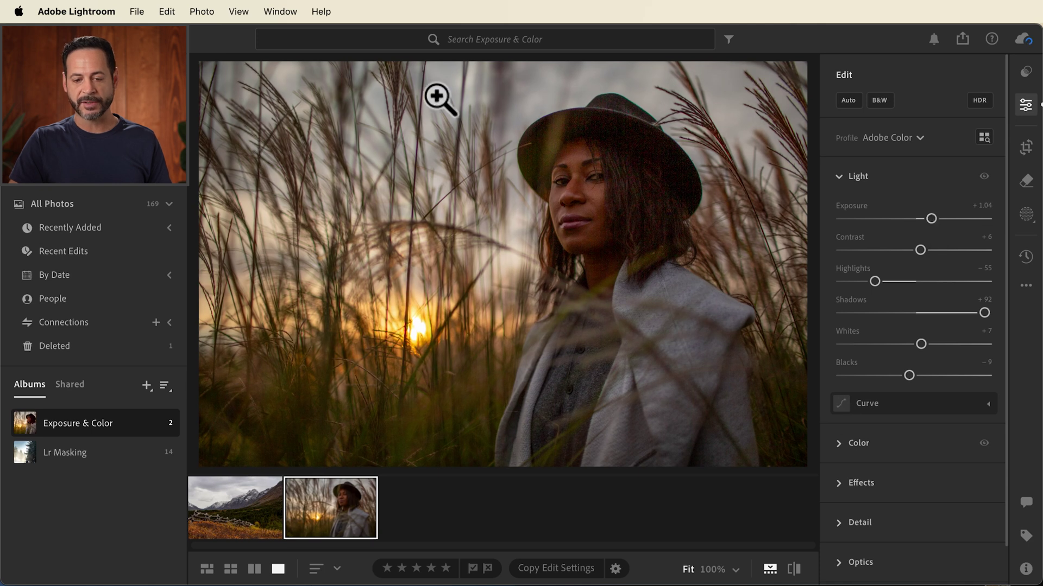
{"action": "left_click", "coordinate": [841, 444]}
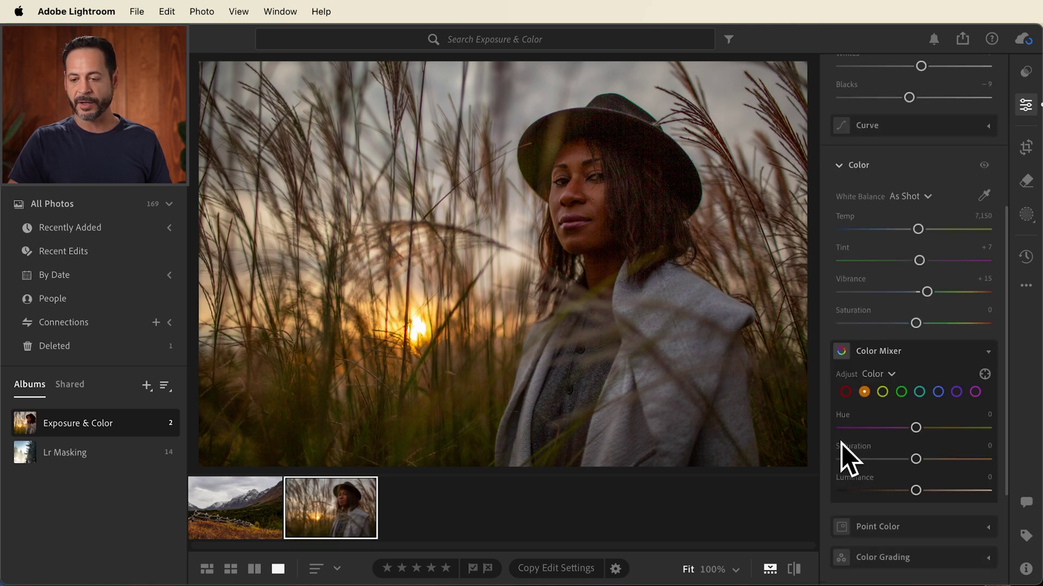
{"action": "left_click_drag", "start_coordinate": [917, 230], "coordinate": [922, 229]}
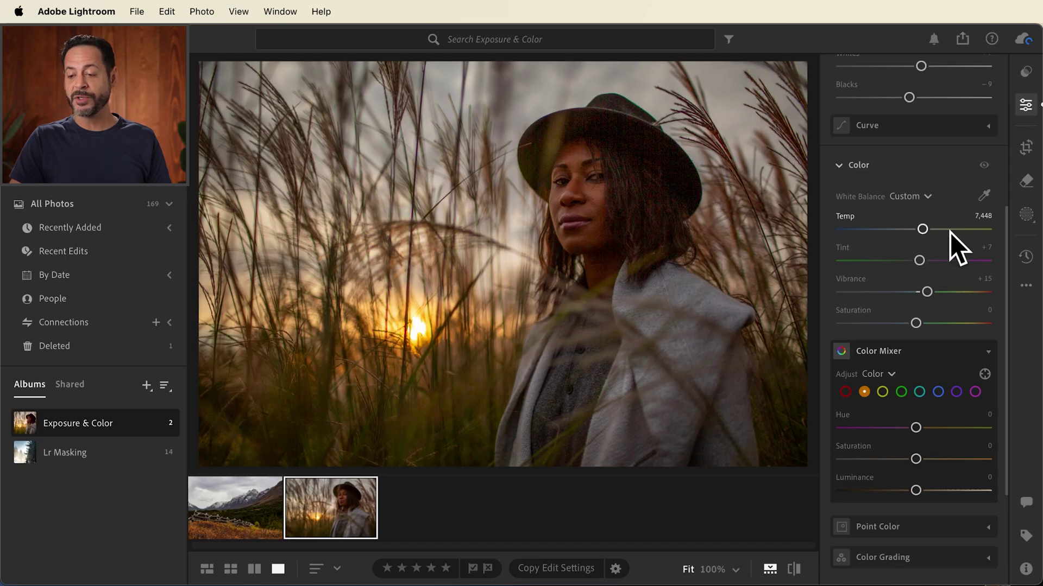
Draw a radial gradient mask around the sun and stretch it taller and wider
{"action": "left_click", "coordinate": [1026, 215]}
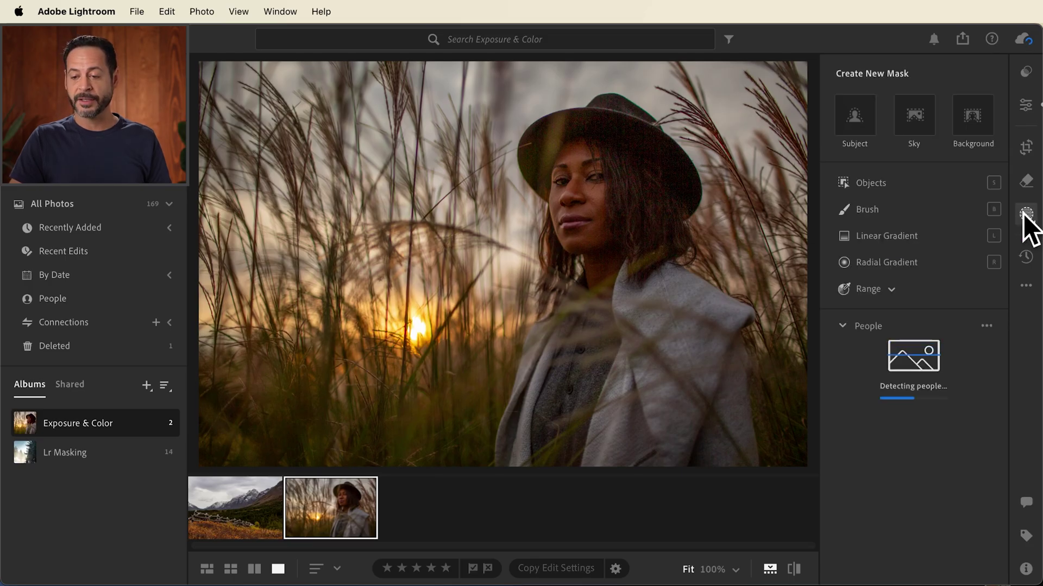
{"action": "left_click", "coordinate": [890, 266]}
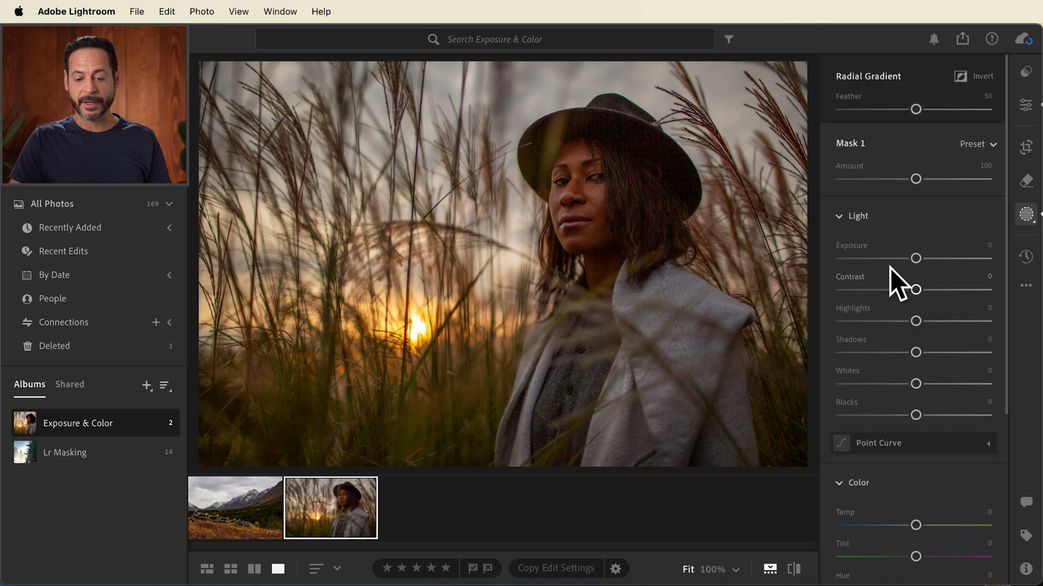
{"action": "left_click_drag", "start_coordinate": [426, 317], "coordinate": [668, 107]}
{"action": "left_click_drag", "start_coordinate": [410, 111], "coordinate": [412, 64]}
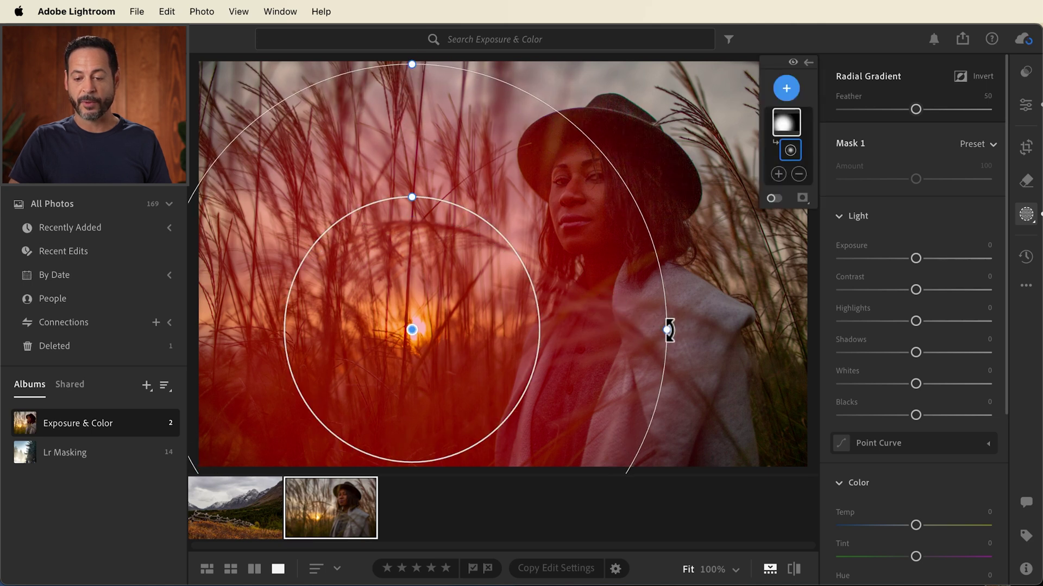
{"action": "left_click_drag", "start_coordinate": [667, 330], "coordinate": [692, 331]}
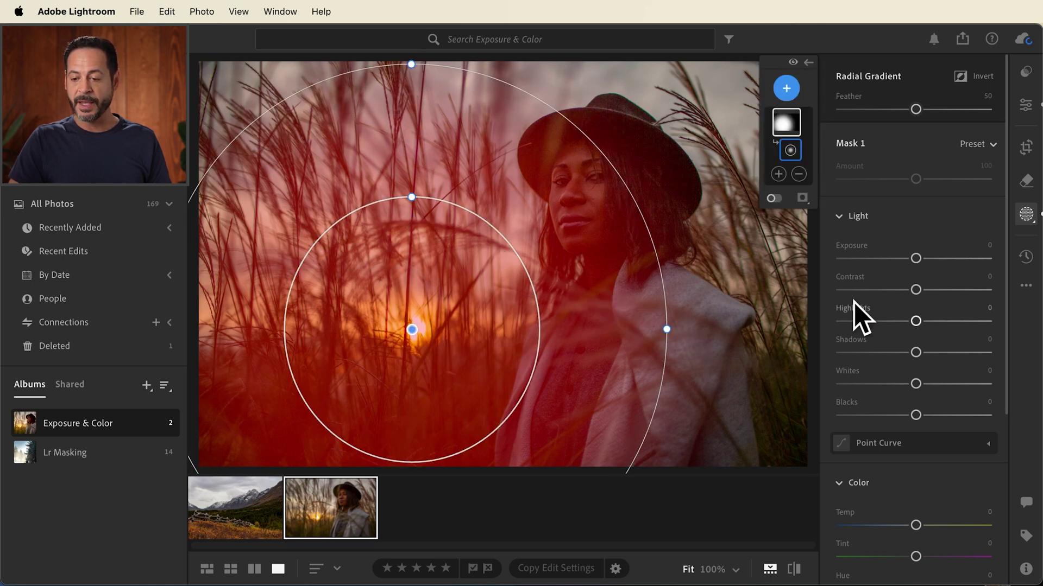
Give the sun mask Exposure +0.44, Shadows +17 and Temp +11, checking against the original
{"action": "left_click_drag", "start_coordinate": [918, 258], "coordinate": [927, 256]}
{"action": "left_click_drag", "start_coordinate": [914, 352], "coordinate": [924, 353]}
{"action": "left_click_drag", "start_coordinate": [918, 526], "coordinate": [925, 526]}
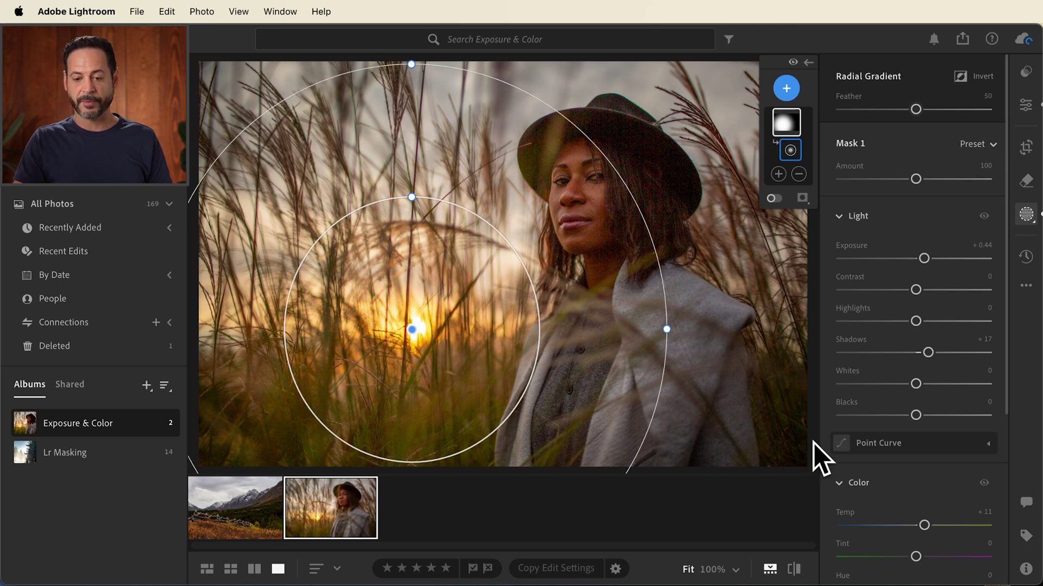
{"action": "key", "text": "backslash"}
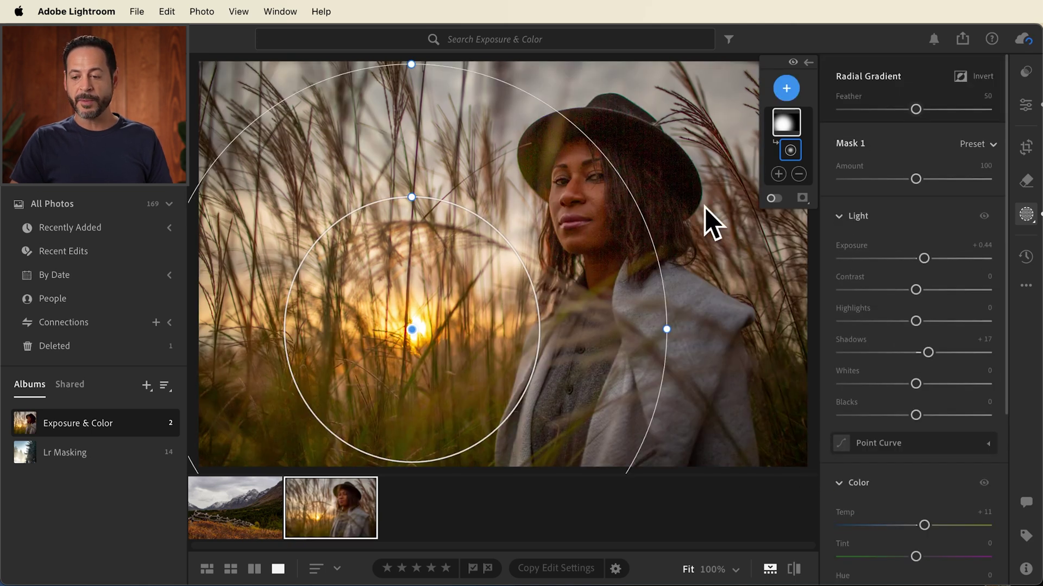
{"action": "left_click", "coordinate": [1019, 217]}
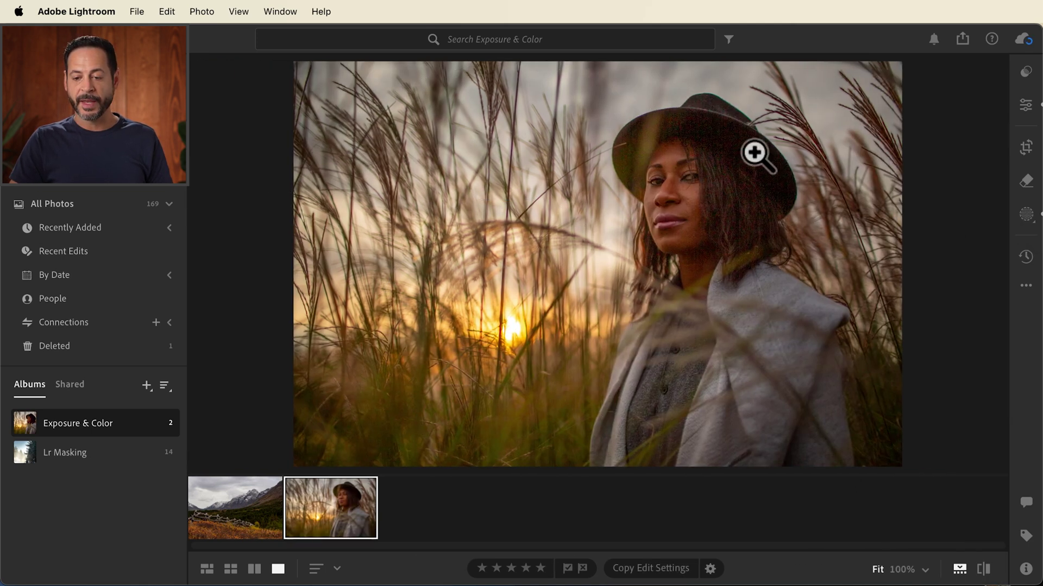
Inspect the portrait's face noise at 100% zoom, then return to fit view
{"action": "left_click", "coordinate": [697, 192]}
{"action": "left_click_drag", "start_coordinate": [747, 205], "coordinate": [624, 306]}
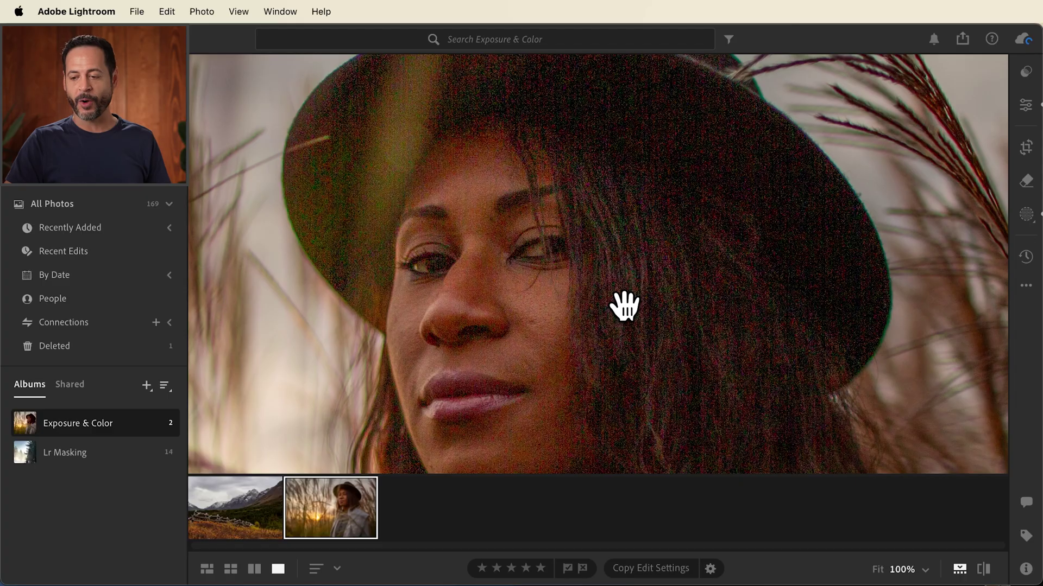
{"action": "left_click", "coordinate": [623, 304]}
Collapse the Light and Color panels and expand Detail to reach noise reduction
{"action": "left_click", "coordinate": [1026, 106]}
{"action": "left_click", "coordinate": [840, 176]}
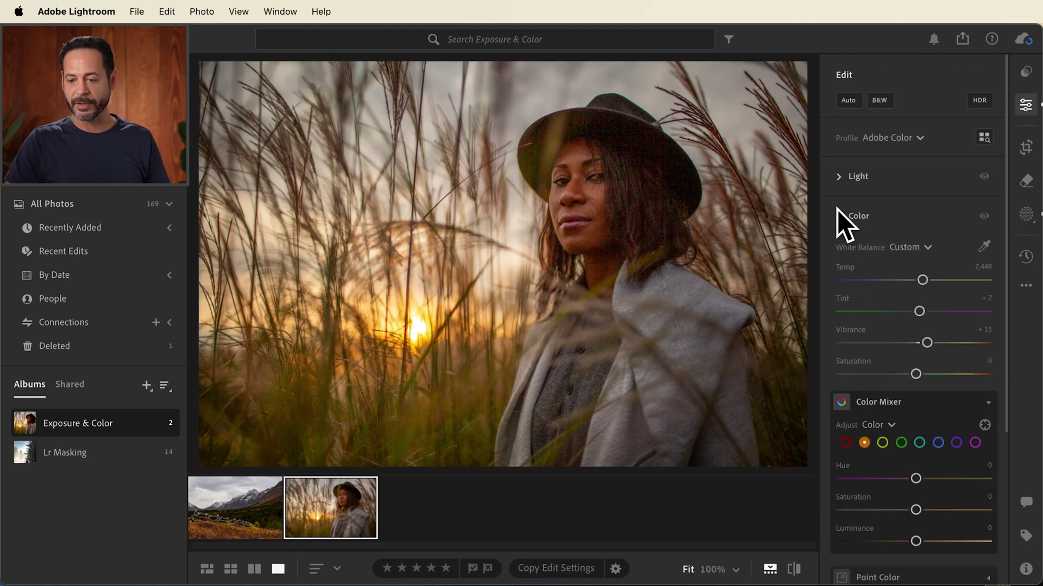
{"action": "left_click", "coordinate": [837, 212]}
{"action": "left_click", "coordinate": [839, 296]}
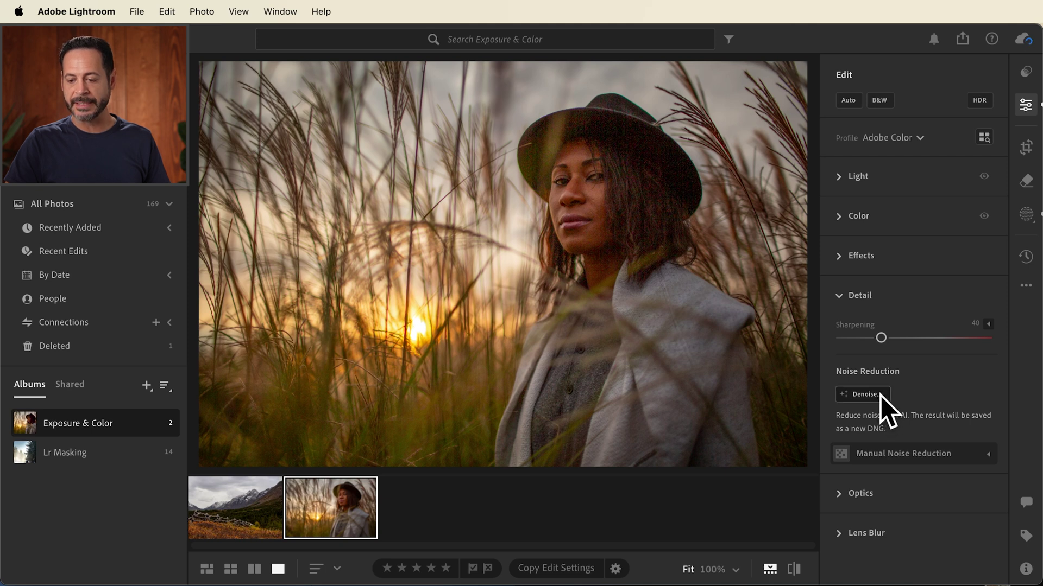
Apply AI Denoise at Amount 50, creating a stacked enhanced DNG after previewing eye and nose
{"action": "left_click", "coordinate": [863, 395]}
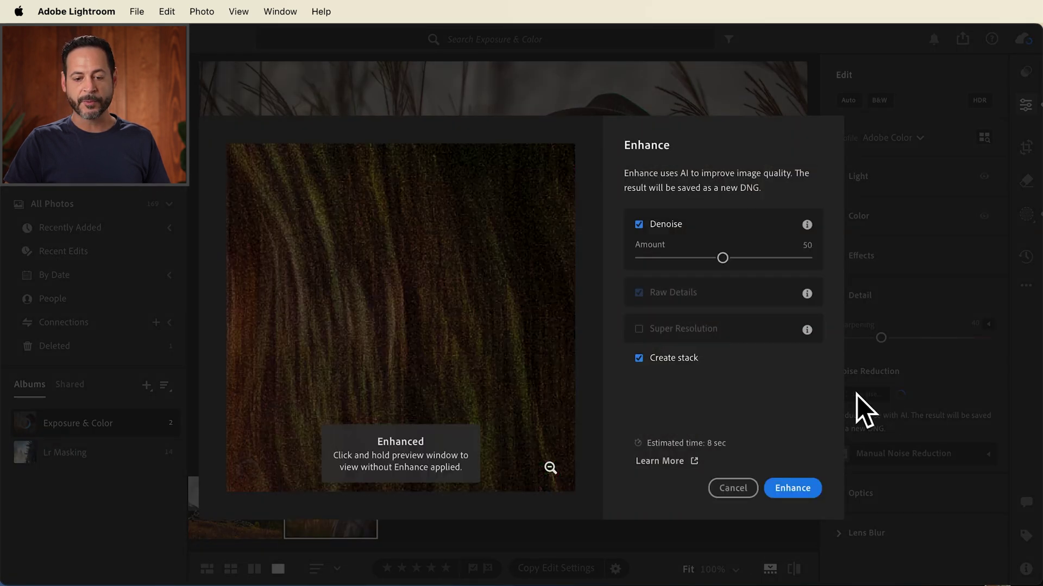
{"action": "left_click_drag", "start_coordinate": [365, 333], "coordinate": [607, 358]}
{"action": "mouse_move", "coordinate": [291, 333]}
{"action": "left_mouse_down"}
{"action": "mouse_move", "coordinate": [375, 301]}
{"action": "mouse_move", "coordinate": [467, 317]}
{"action": "mouse_move", "coordinate": [525, 298]}
{"action": "mouse_move", "coordinate": [304, 318]}
{"action": "left_mouse_up"}
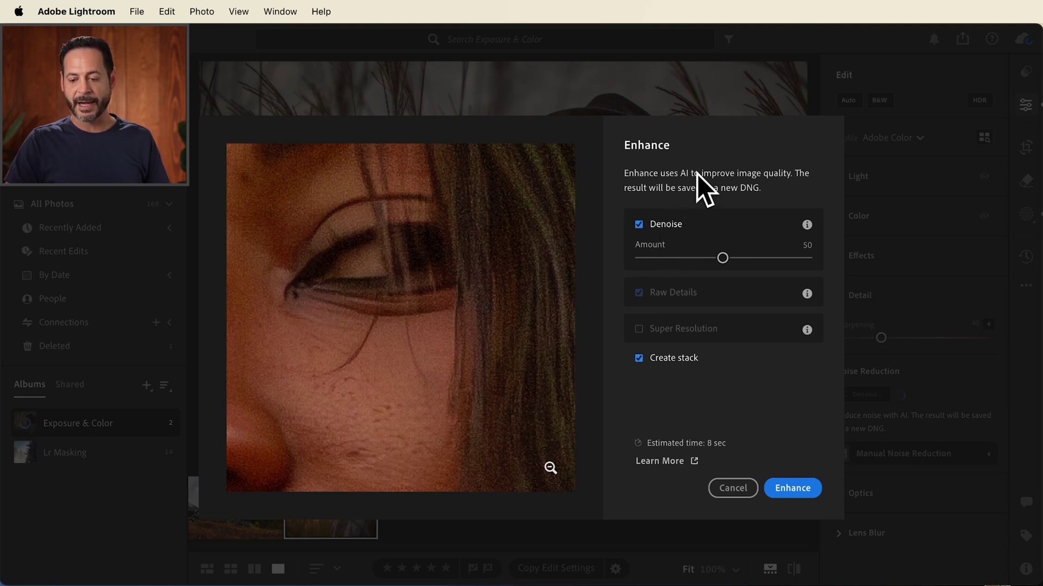
{"action": "left_click", "coordinate": [794, 491]}
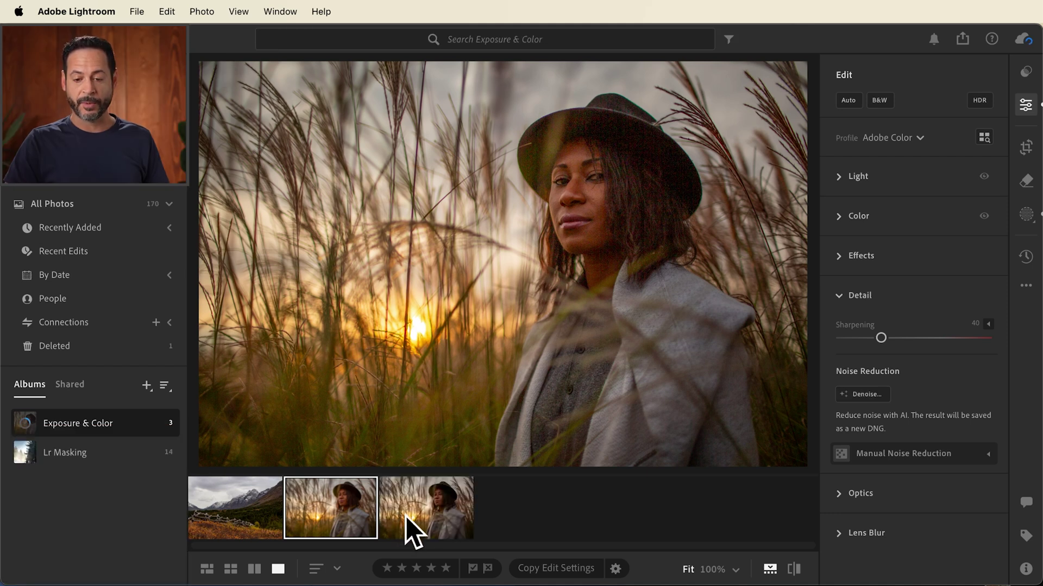
Inspect the denoised portrait's face at 100% zoom
{"action": "left_click", "coordinate": [656, 154]}
{"action": "left_click_drag", "start_coordinate": [522, 326], "coordinate": [494, 186]}
{"action": "left_click", "coordinate": [410, 325]}
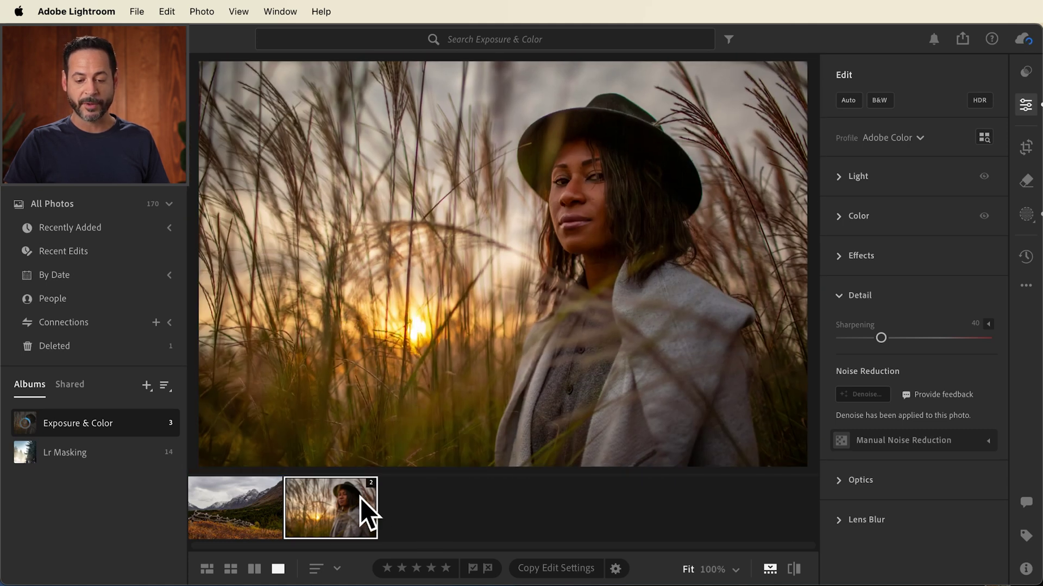
Expand the portrait's stack and check the un-denoised version's grain around the hat
{"action": "left_click", "coordinate": [370, 483]}
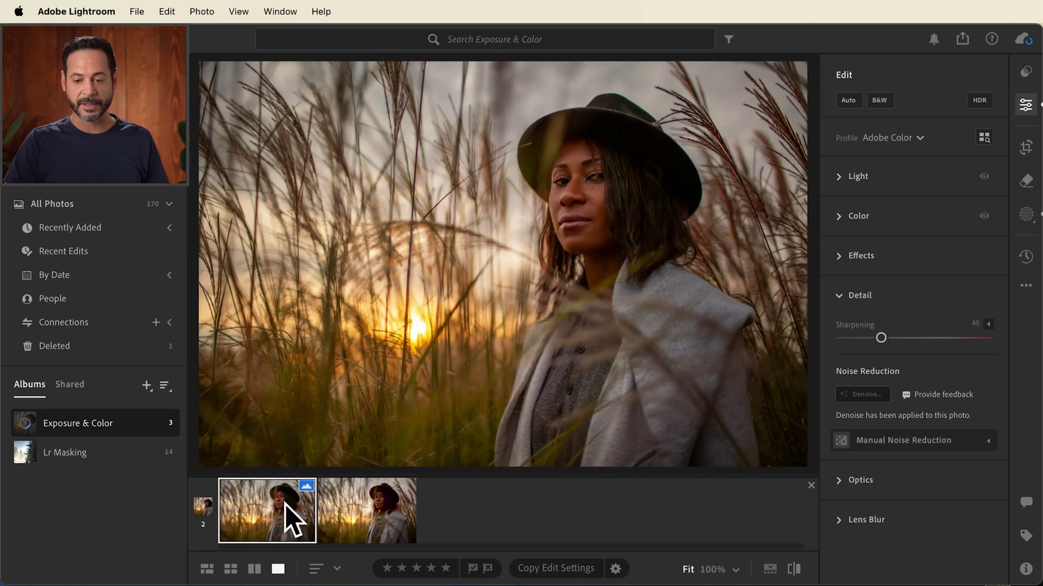
{"action": "left_click", "coordinate": [336, 508]}
{"action": "left_click", "coordinate": [627, 192]}
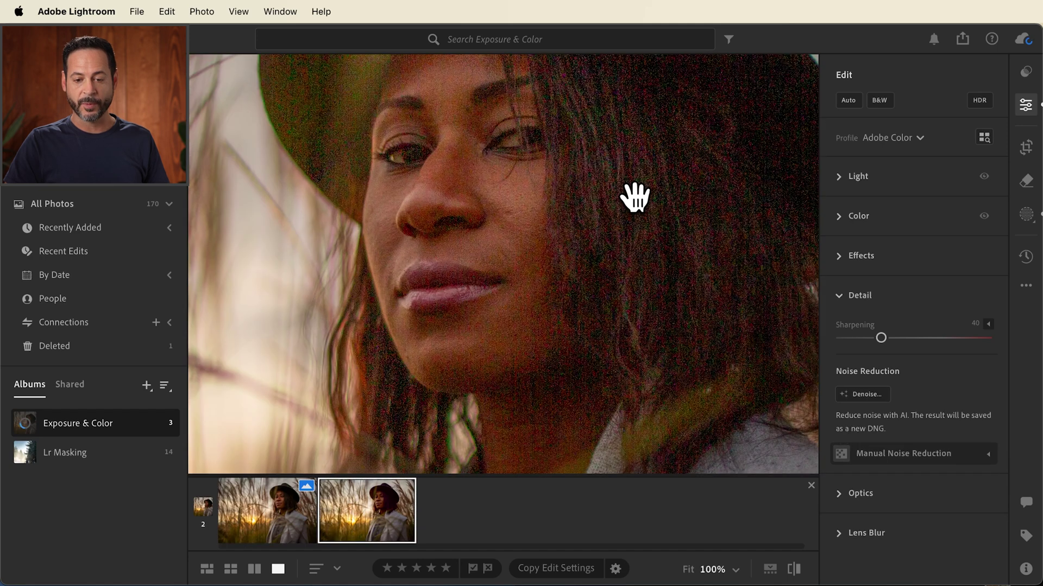
{"action": "left_click_drag", "start_coordinate": [670, 186], "coordinate": [635, 366]}
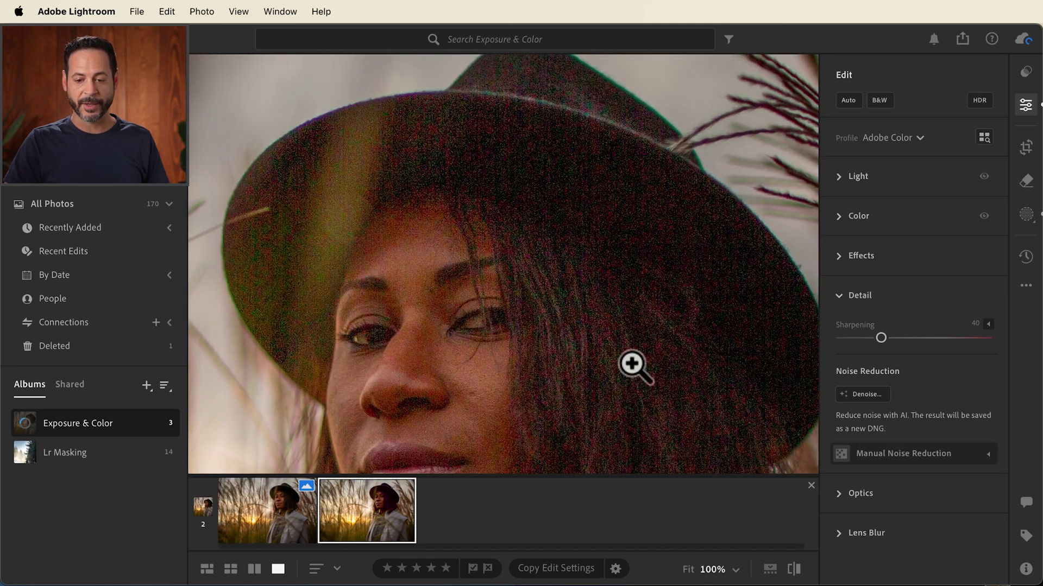
{"action": "left_click", "coordinate": [635, 367]}
Inspect the denoised version's face at 100% for comparison
{"action": "left_click", "coordinate": [284, 512]}
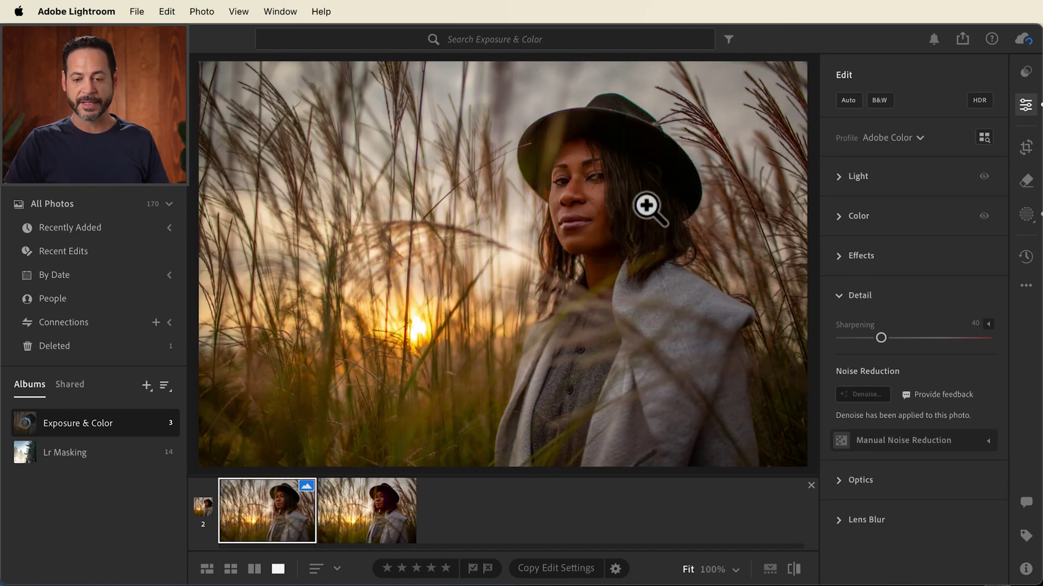
{"action": "left_click", "coordinate": [649, 204]}
{"action": "left_click_drag", "start_coordinate": [661, 198], "coordinate": [739, 333]}
{"action": "left_click", "coordinate": [739, 333]}
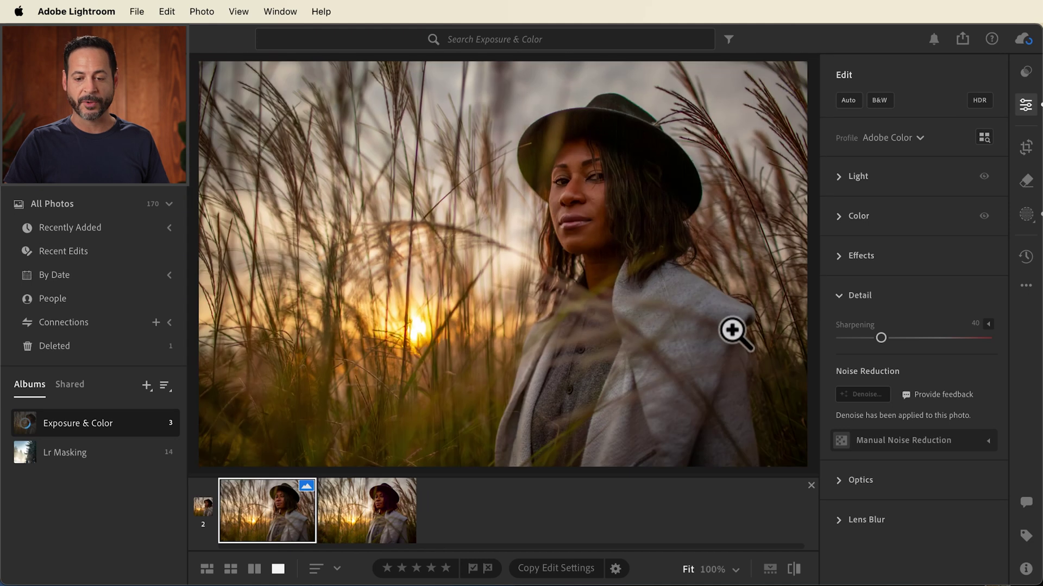
Compare the un-denoised version with its unedited original, then reselect the denoised version
{"action": "left_click", "coordinate": [387, 497]}
{"action": "key", "text": "backslash"}
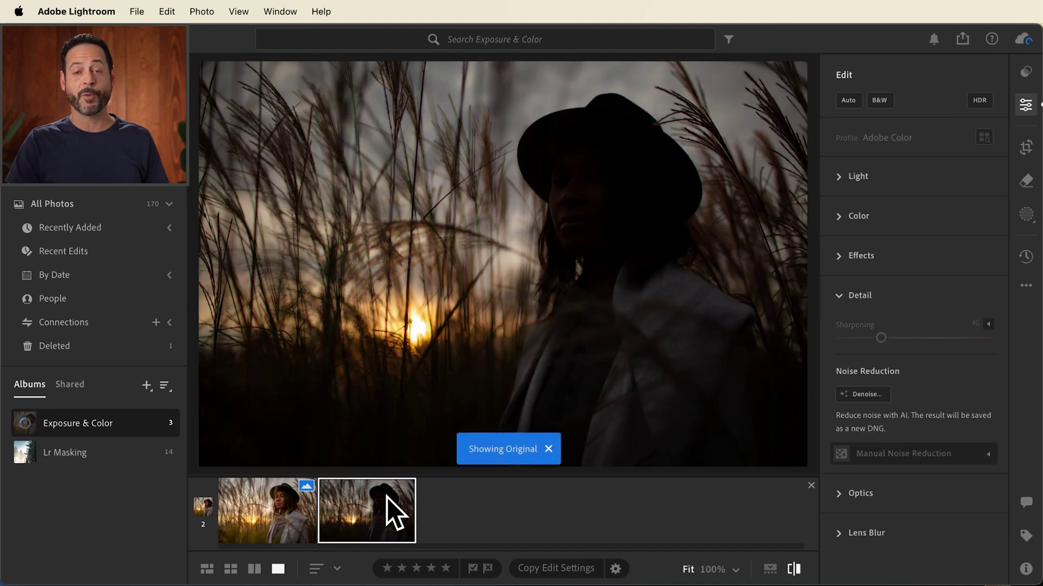
{"action": "key", "text": "backslash"}
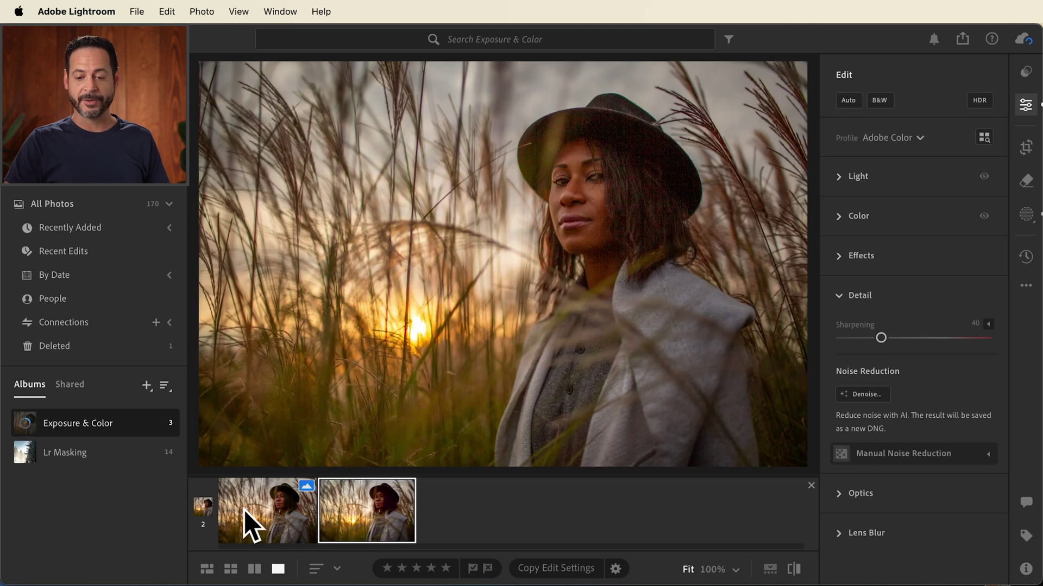
{"action": "left_click", "coordinate": [245, 510]}
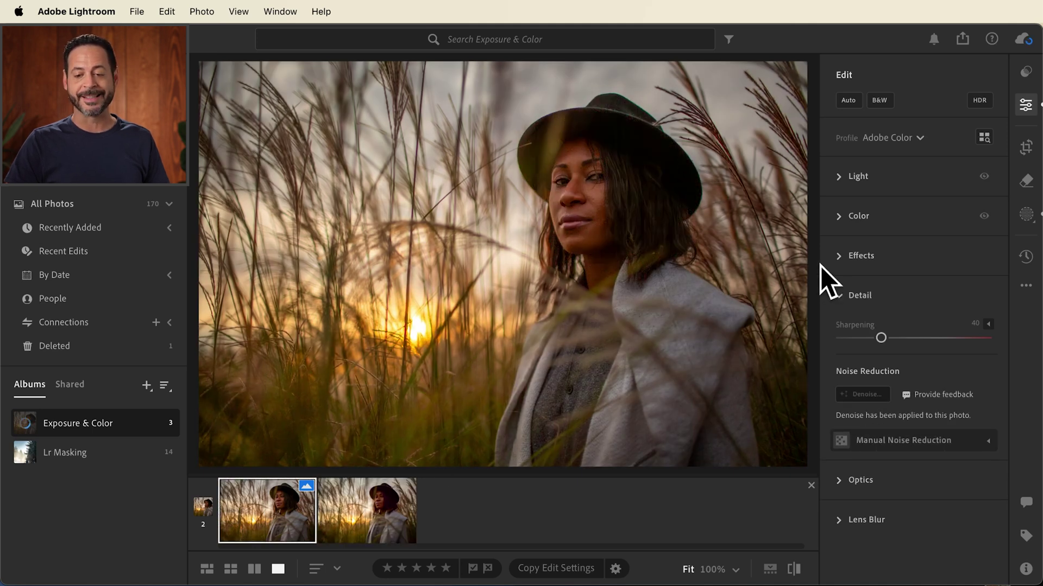